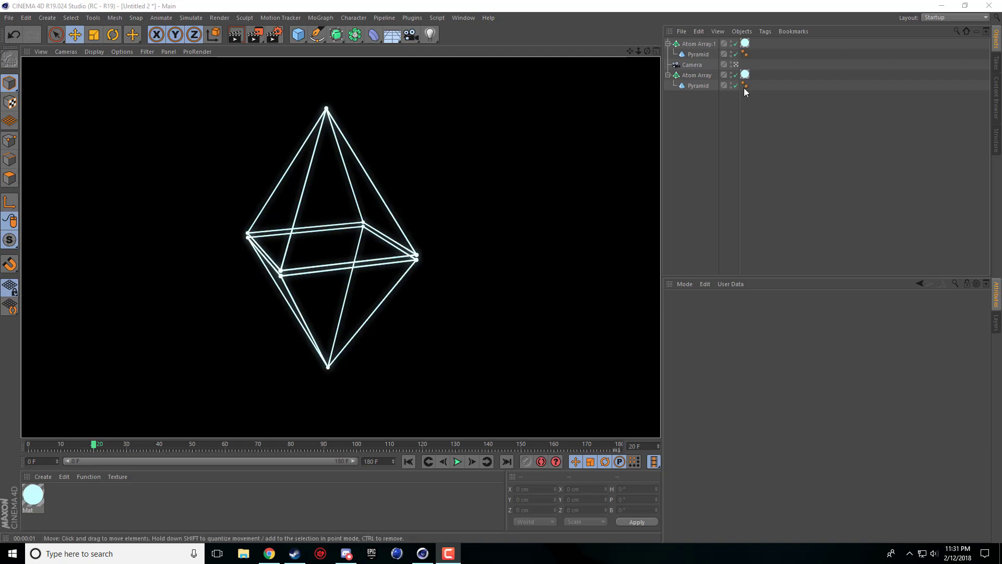
- Start a new empty project and add a sphere primitive to it
{"action": "left_click", "coordinate": [9, 18]}
{"action": "left_click", "coordinate": [20, 36]}
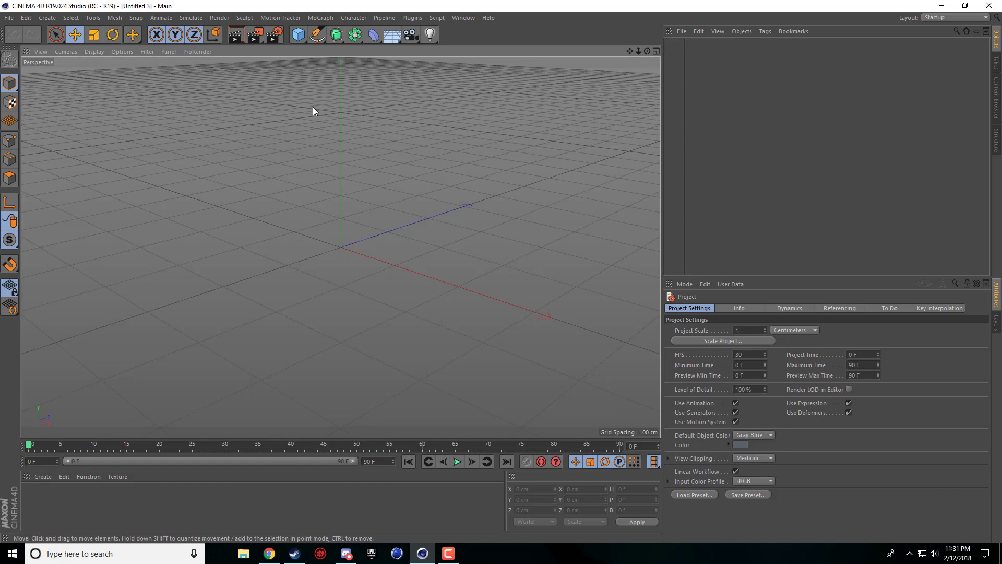
{"action": "left_click", "coordinate": [298, 38]}
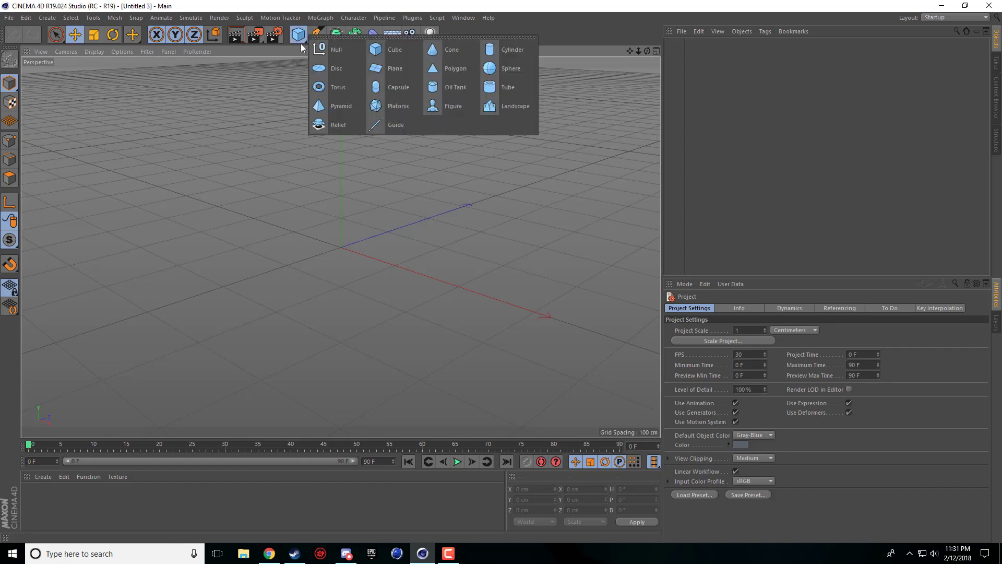
{"action": "left_click", "coordinate": [511, 69]}
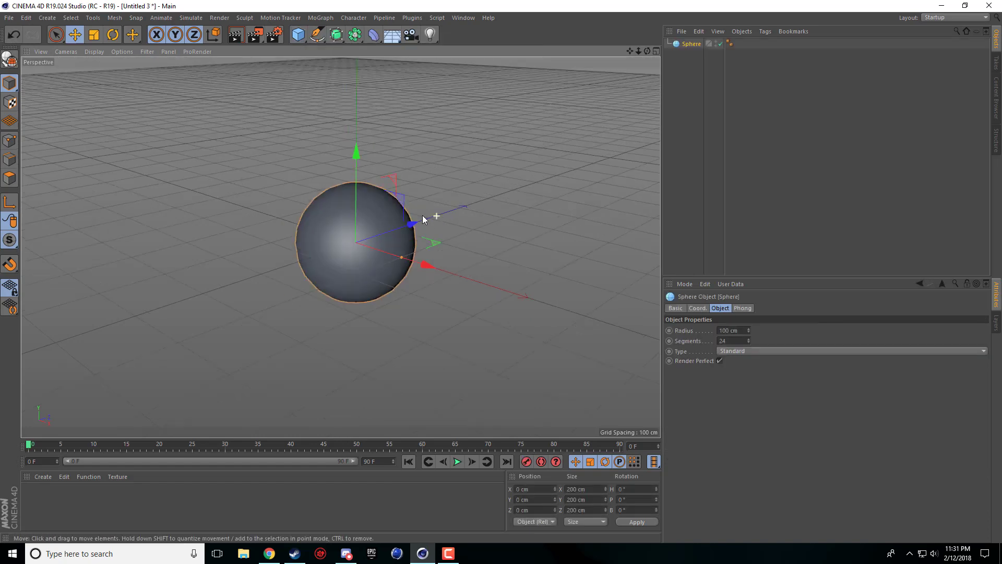
- Add an Atom Array generator to the scene alongside the sphere
{"action": "left_click", "coordinate": [355, 35]}
{"action": "left_click", "coordinate": [497, 49]}
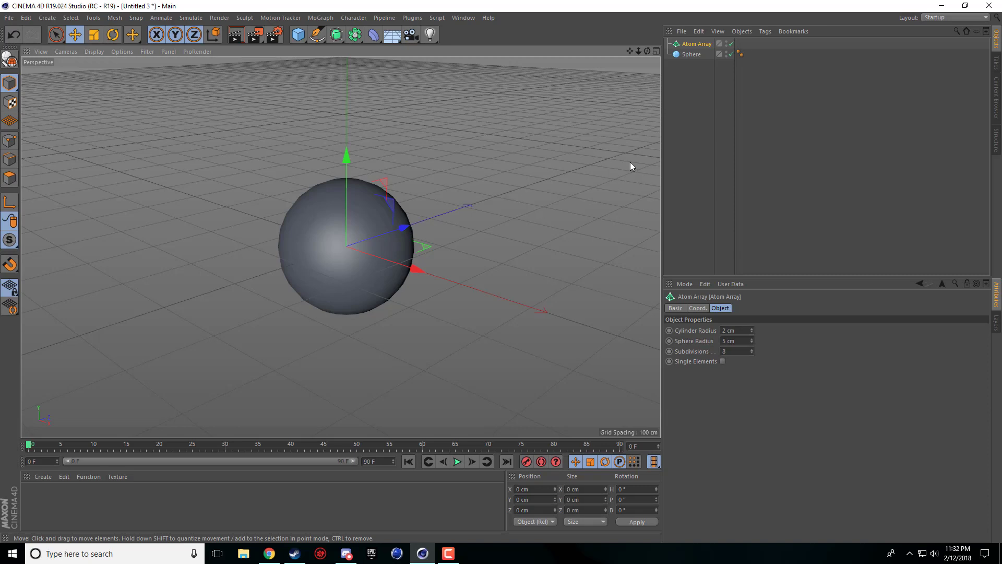
{"action": "left_click", "coordinate": [691, 54]}
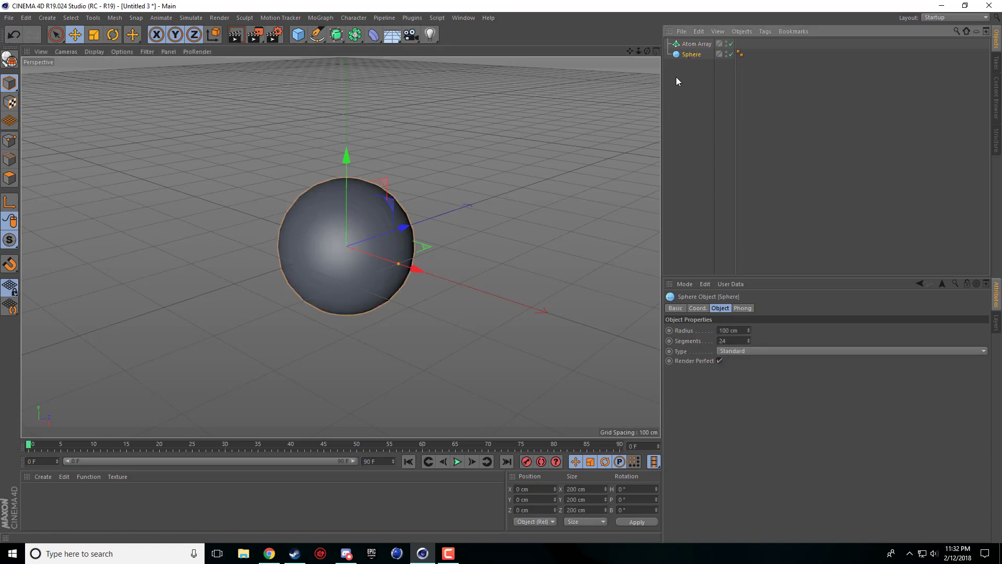
- Switch the viewport display to Gouraud Shading (Lines) to show the sphere's polygon edges
{"action": "left_click", "coordinate": [97, 52]}
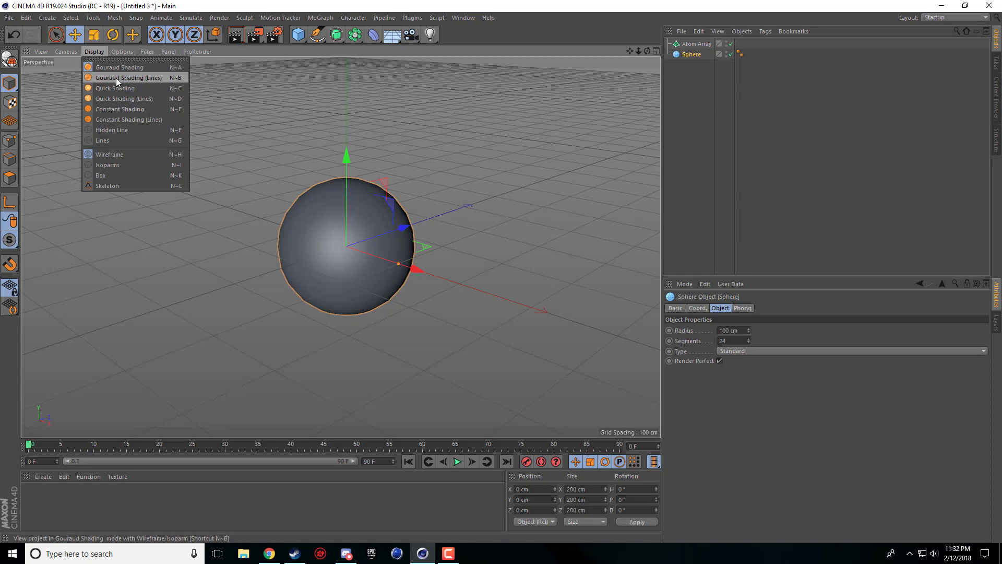
{"action": "left_click", "coordinate": [139, 78]}
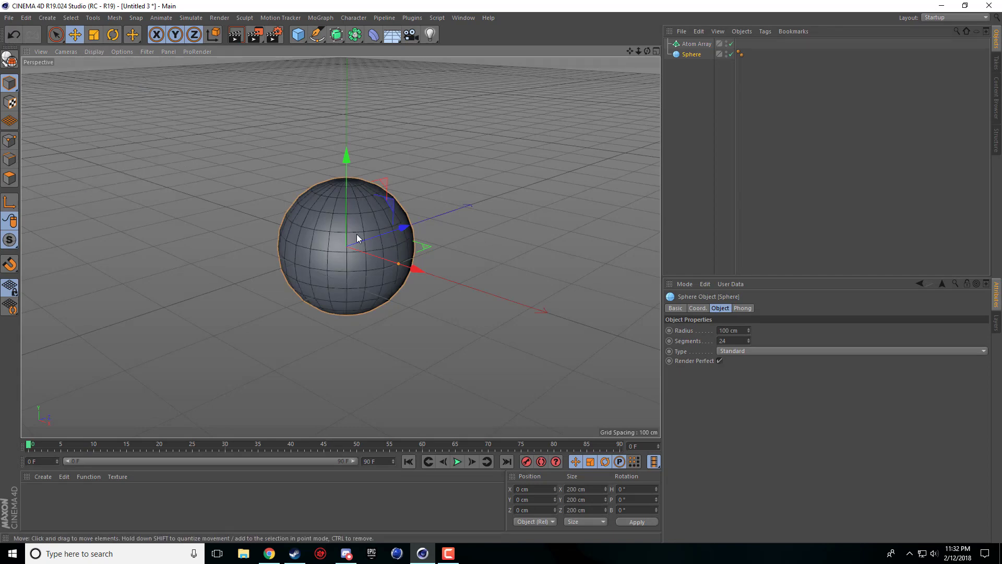
{"action": "scroll", "coordinate": [353, 276], "scroll_direction": "up", "scroll_amount": 5}
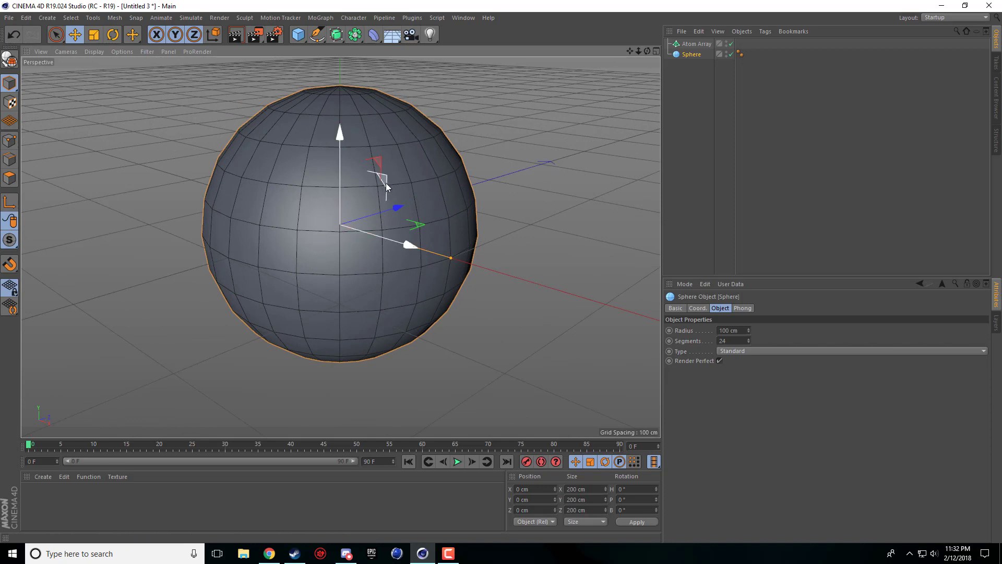
{"action": "left_click", "coordinate": [678, 45]}
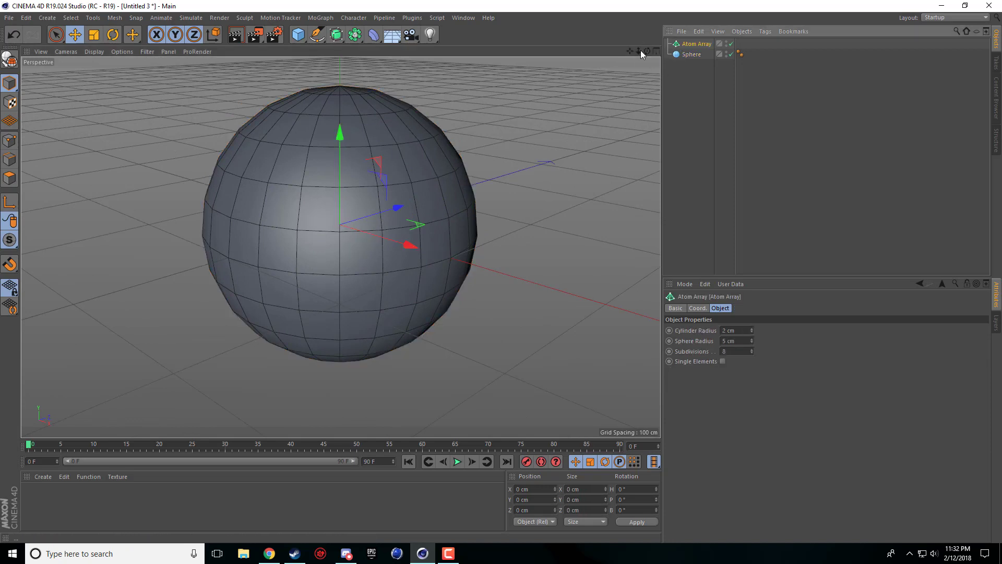
{"action": "left_click_drag", "start_coordinate": [647, 51], "coordinate": [341, 247]}
{"action": "mouse_move", "coordinate": [629, 51]}
{"action": "left_mouse_down"}
{"action": "mouse_move", "coordinate": [340, 247]}
{"action": "mouse_move", "coordinate": [631, 51]}
{"action": "left_mouse_up"}
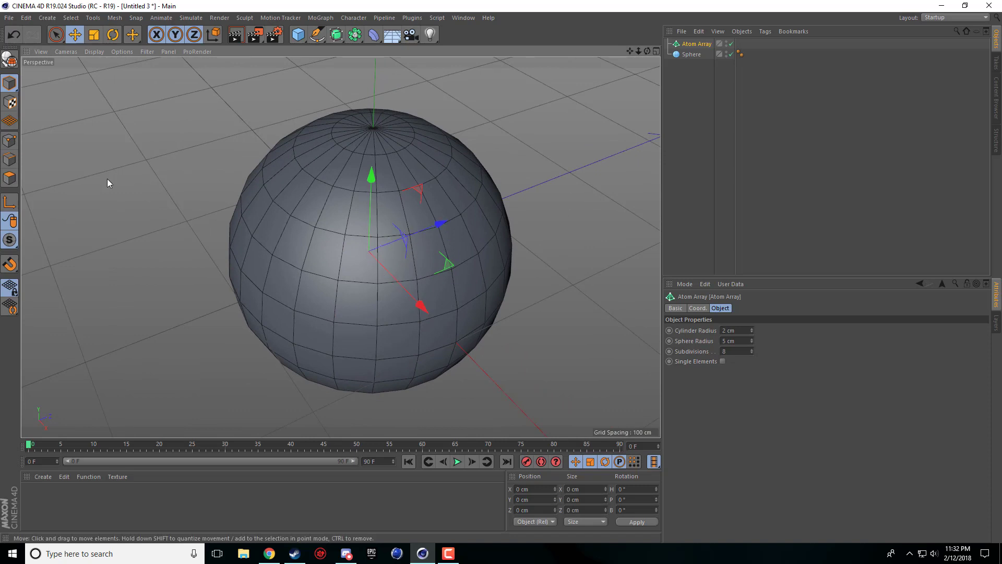
- Make the sphere a child of the Atom Array so its edges become a lattice
{"action": "left_click", "coordinate": [10, 140]}
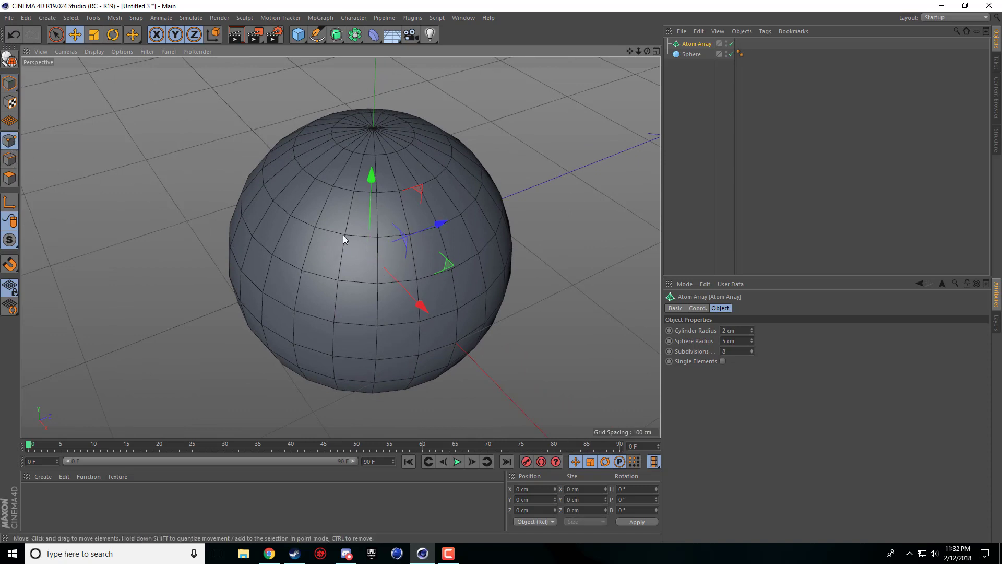
{"action": "left_click", "coordinate": [10, 83]}
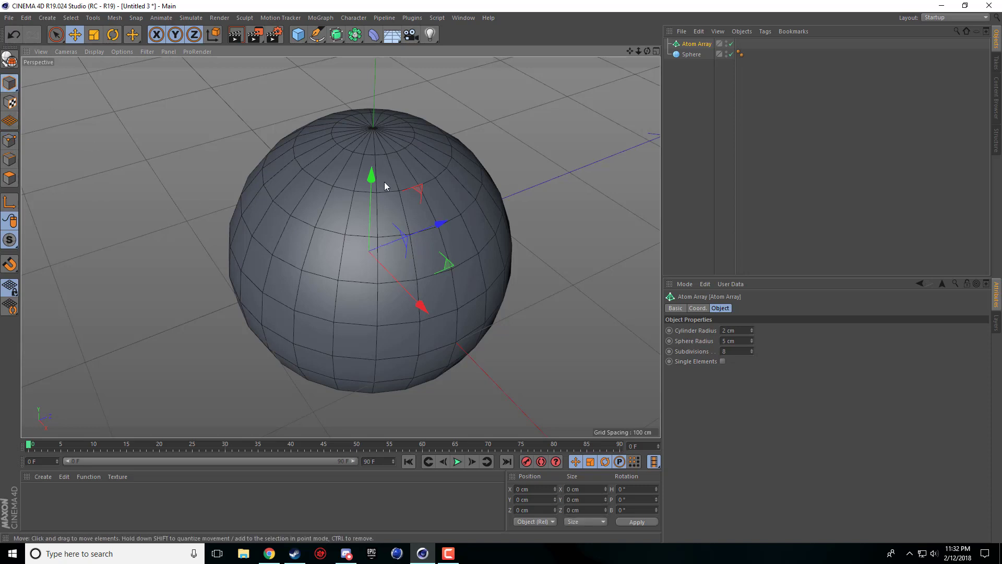
{"action": "left_click_drag", "start_coordinate": [690, 54], "coordinate": [699, 47]}
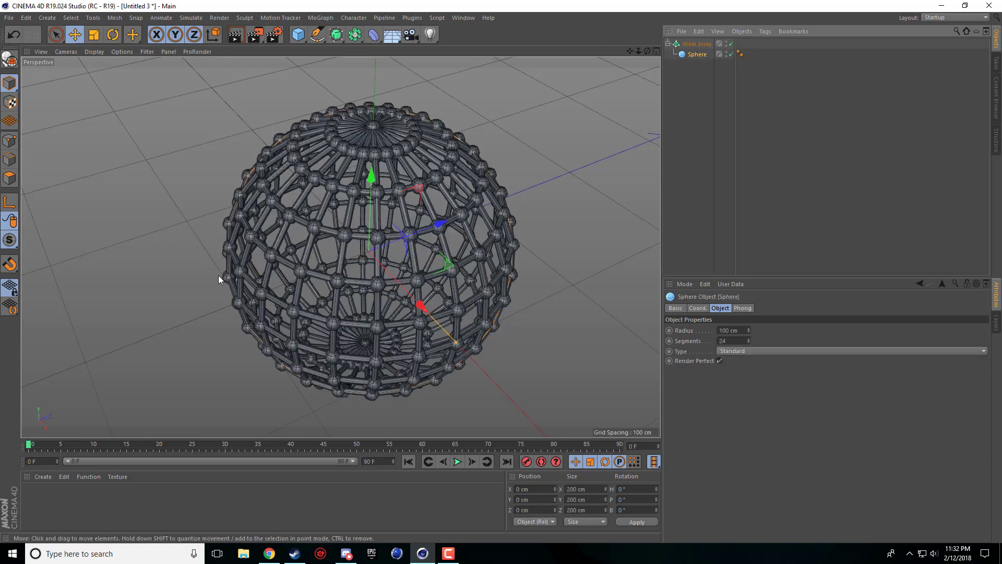
- Deselect everything and render the sphere lattice as a preview in the viewport
{"action": "left_click", "coordinate": [528, 119]}
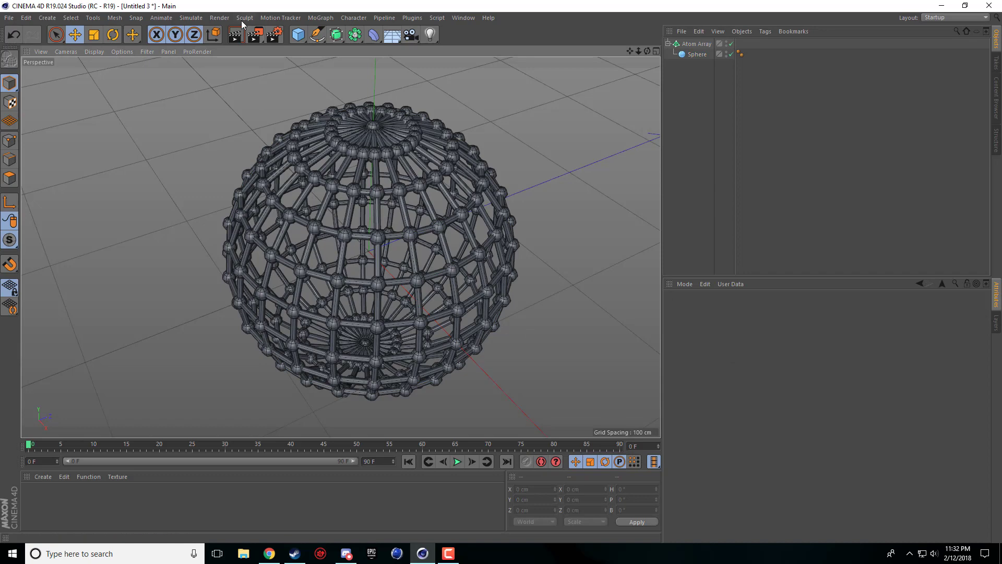
{"action": "left_click", "coordinate": [240, 38]}
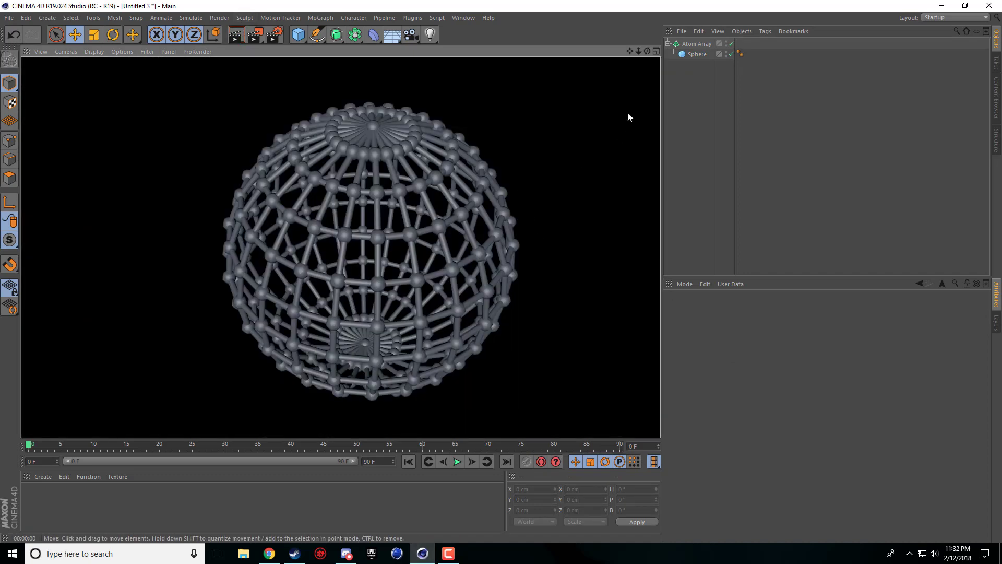
{"action": "left_click_drag", "start_coordinate": [630, 52], "coordinate": [673, 55]}
- Set the sphere's type to Tetrahedron and render the lattice in the viewport
{"action": "left_click", "coordinate": [697, 54]}
{"action": "left_click_drag", "start_coordinate": [341, 248], "coordinate": [507, 295]}
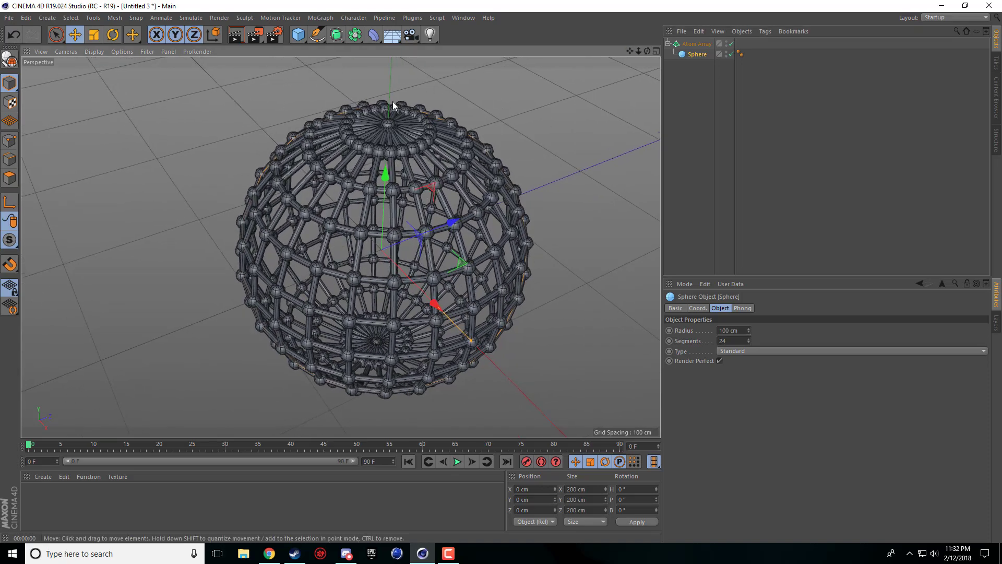
{"action": "mouse_move", "coordinate": [646, 51]}
{"action": "left_mouse_down"}
{"action": "mouse_move", "coordinate": [647, 72]}
{"action": "mouse_move", "coordinate": [645, 21]}
{"action": "mouse_move", "coordinate": [630, 63]}
{"action": "mouse_move", "coordinate": [630, 120]}
{"action": "mouse_move", "coordinate": [643, 26]}
{"action": "mouse_move", "coordinate": [647, 89]}
{"action": "mouse_move", "coordinate": [635, 50]}
{"action": "left_mouse_up"}
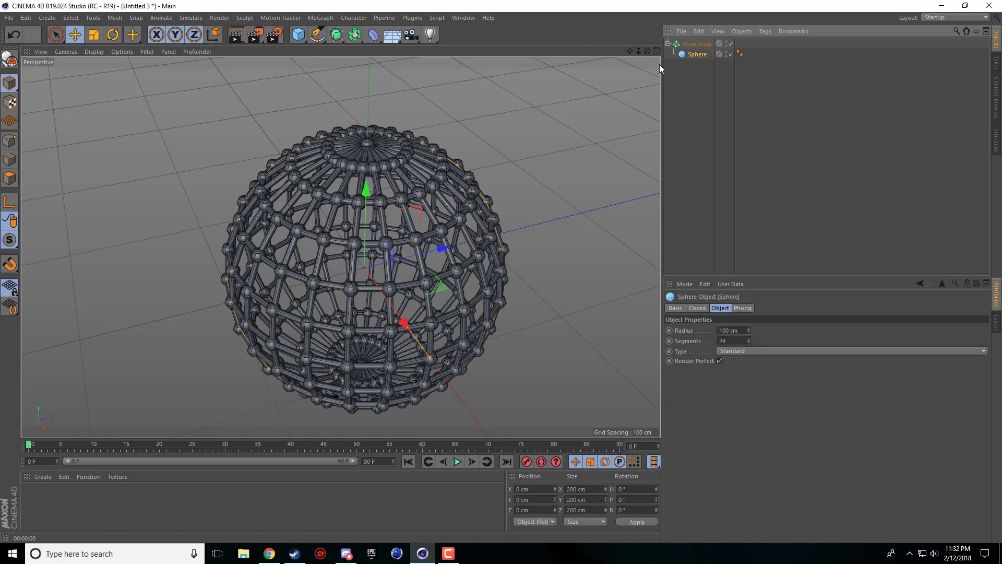
{"action": "left_click", "coordinate": [738, 349]}
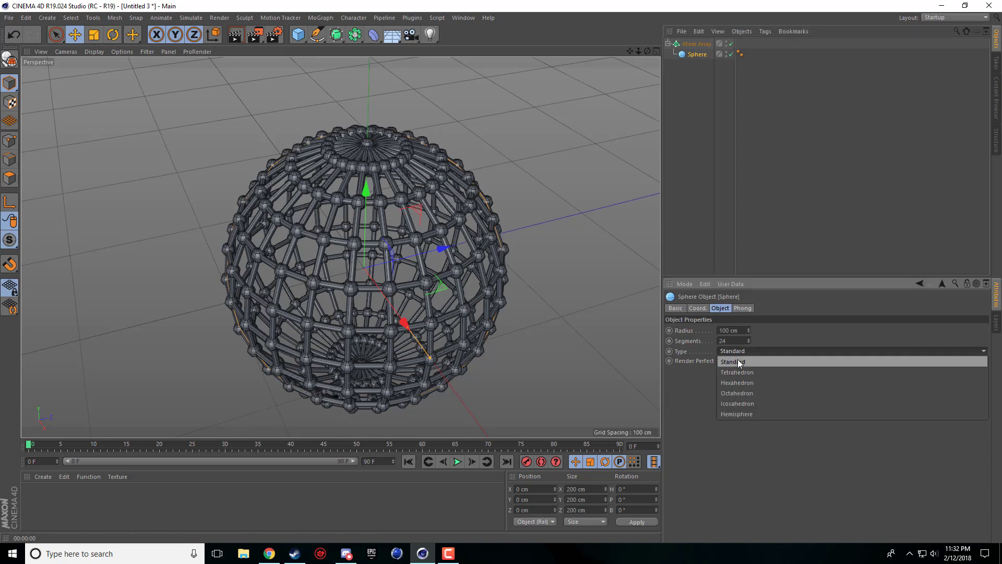
{"action": "left_click", "coordinate": [777, 372]}
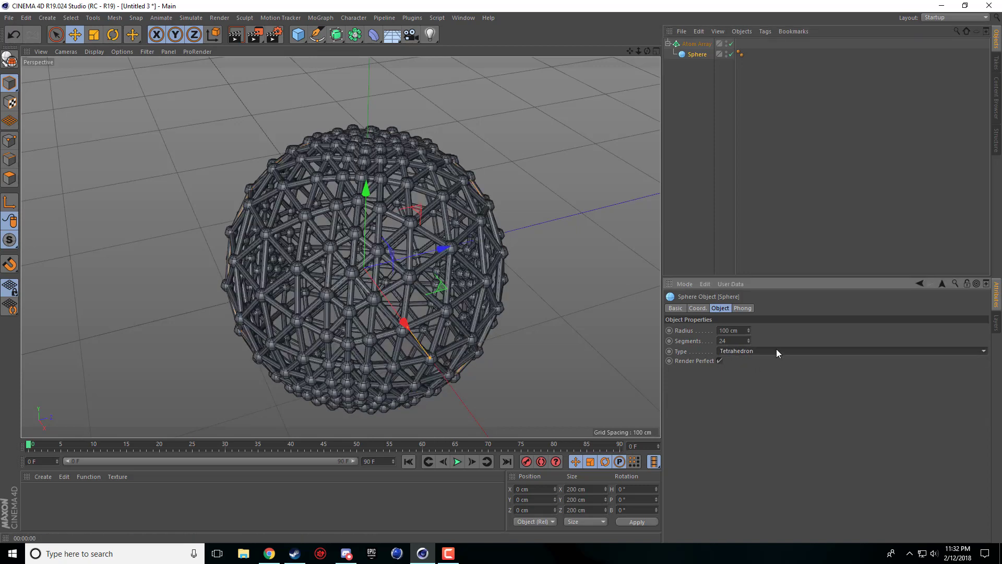
{"action": "left_click", "coordinate": [237, 35]}
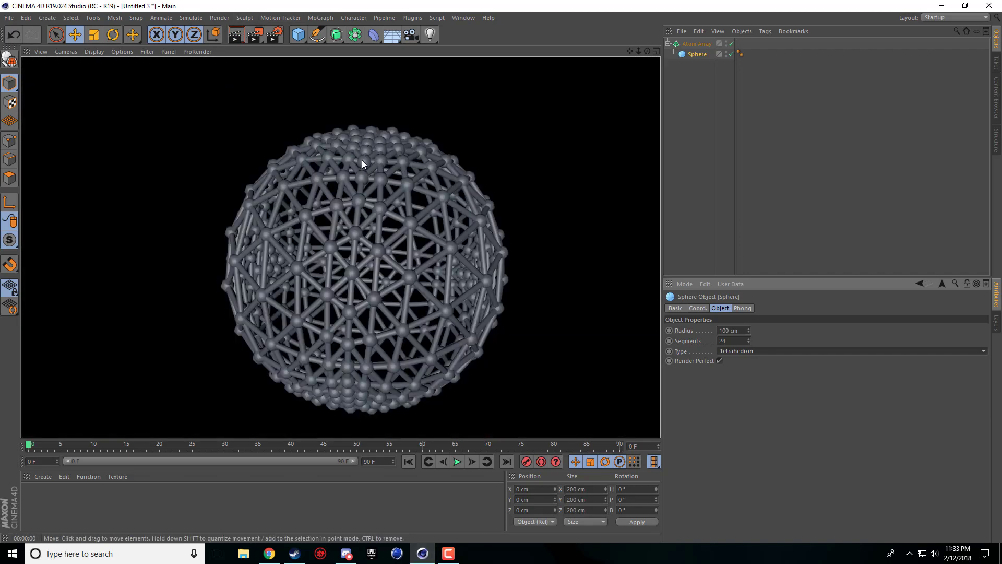
- Set the sphere's type to Hexahedron and render a viewport preview of the lattice
{"action": "left_click", "coordinate": [757, 353]}
{"action": "left_click", "coordinate": [751, 387]}
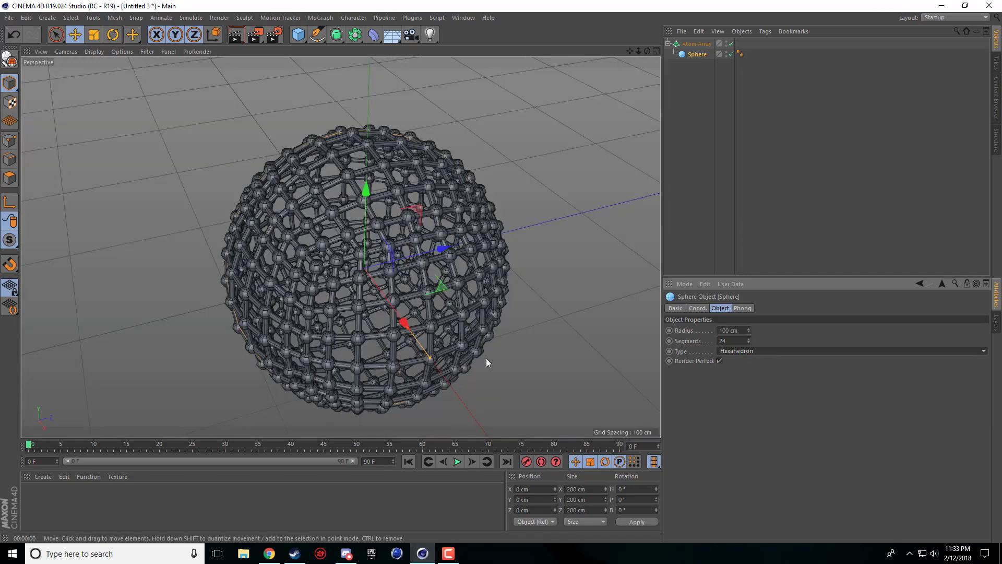
{"action": "left_click", "coordinate": [509, 253]}
{"action": "left_click", "coordinate": [230, 39]}
{"action": "key", "text": "ctrl+r"}
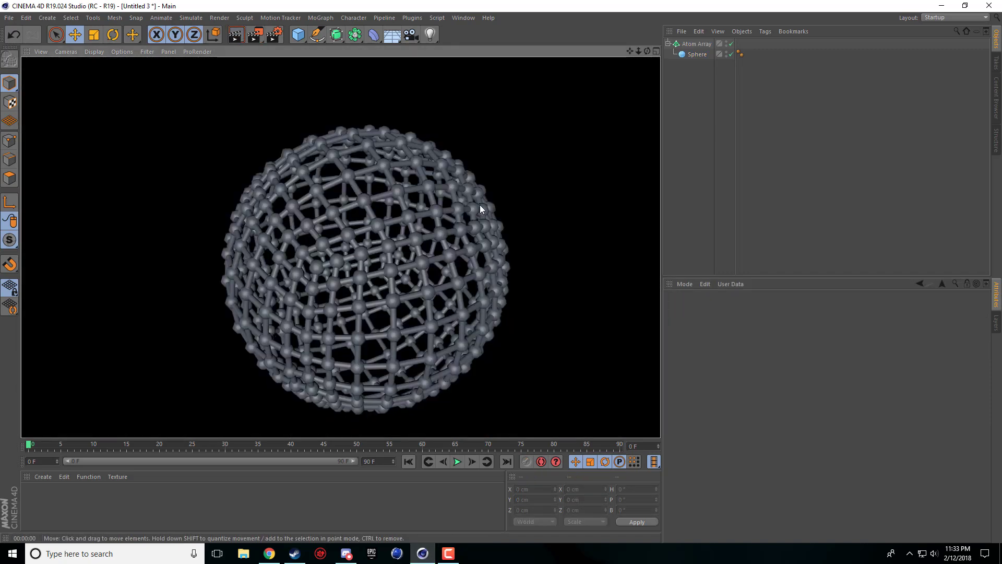
- Select the sphere and change its type to Octahedron, viewing the lattice from another angle
{"action": "left_click", "coordinate": [696, 54]}
{"action": "left_click", "coordinate": [763, 351]}
{"action": "left_click", "coordinate": [753, 381]}
{"action": "left_click", "coordinate": [752, 353]}
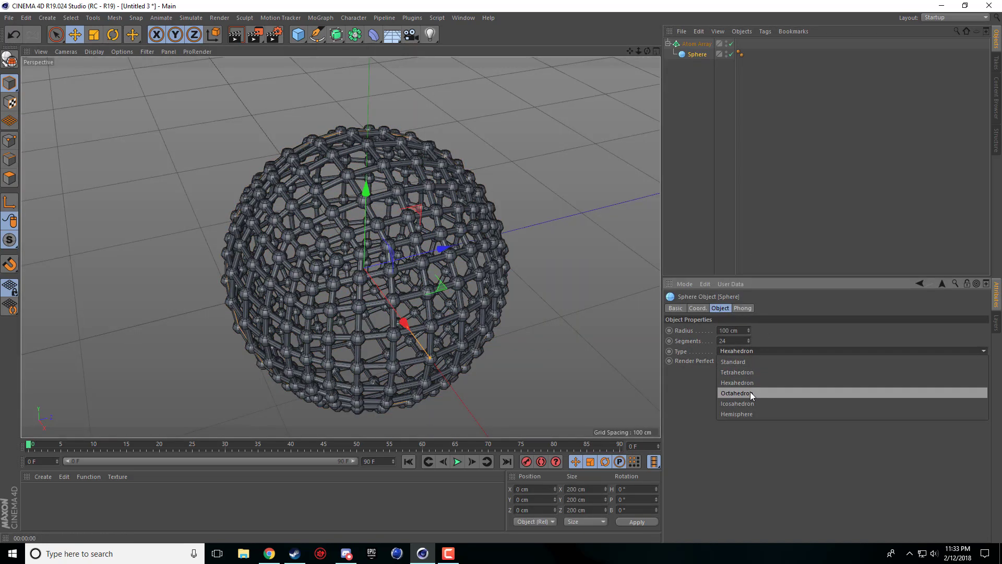
{"action": "left_click", "coordinate": [749, 392]}
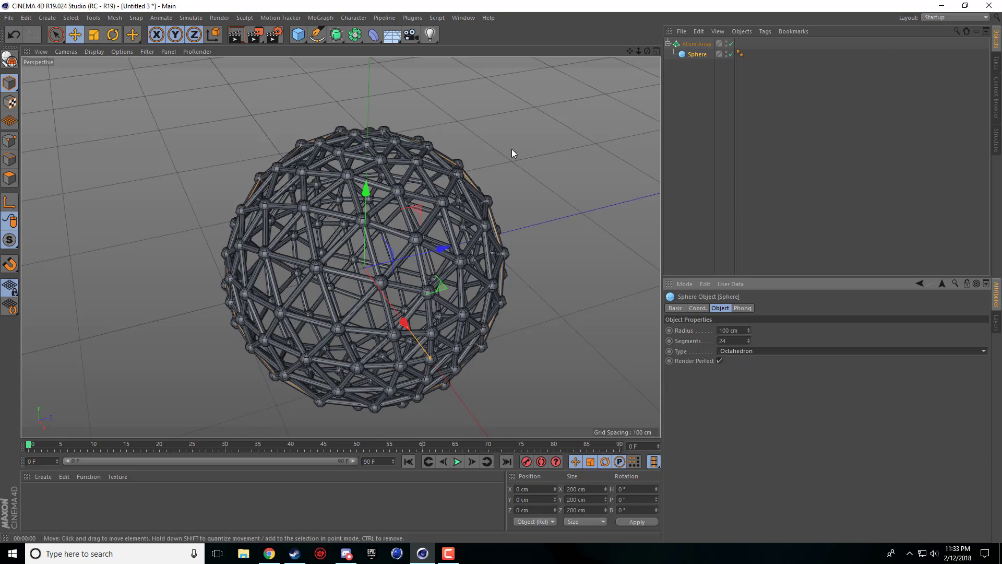
{"action": "mouse_move", "coordinate": [647, 51]}
{"action": "left_mouse_down"}
{"action": "mouse_move", "coordinate": [636, 99]}
{"action": "mouse_move", "coordinate": [637, 21]}
{"action": "mouse_move", "coordinate": [637, 48]}
{"action": "left_mouse_up"}
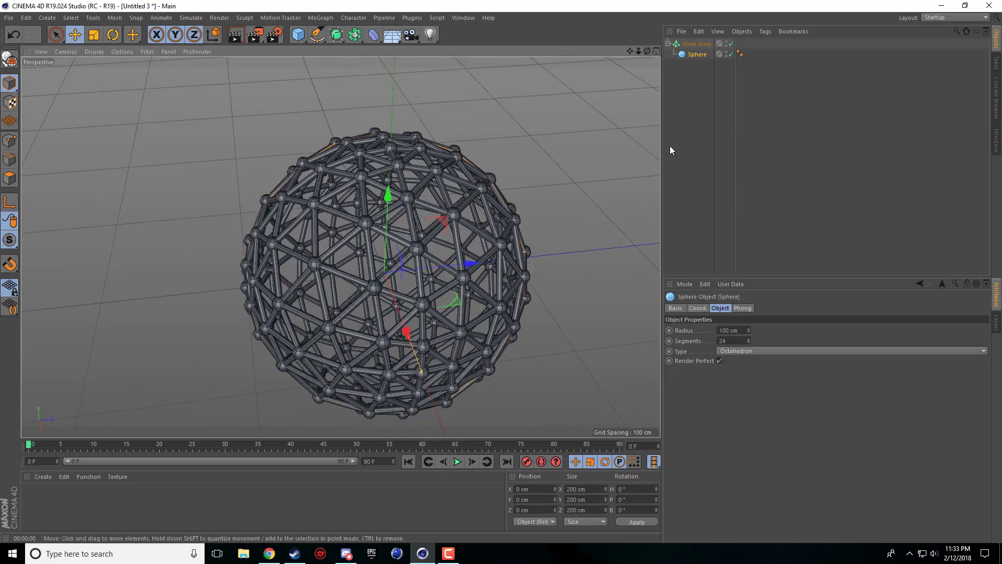
- Change the sphere's type to Icosahedron and view the lattice from another angle
{"action": "left_click", "coordinate": [738, 351]}
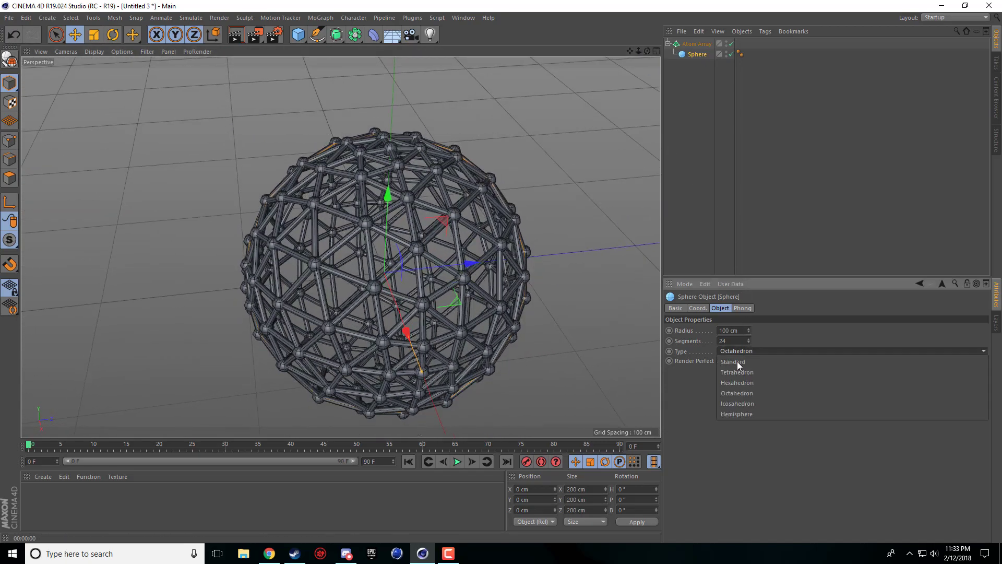
{"action": "left_click", "coordinate": [771, 405]}
{"action": "mouse_move", "coordinate": [647, 52]}
{"action": "left_mouse_down"}
{"action": "mouse_move", "coordinate": [643, 141]}
{"action": "mouse_move", "coordinate": [648, 59]}
{"action": "mouse_move", "coordinate": [641, 66]}
{"action": "left_mouse_up"}
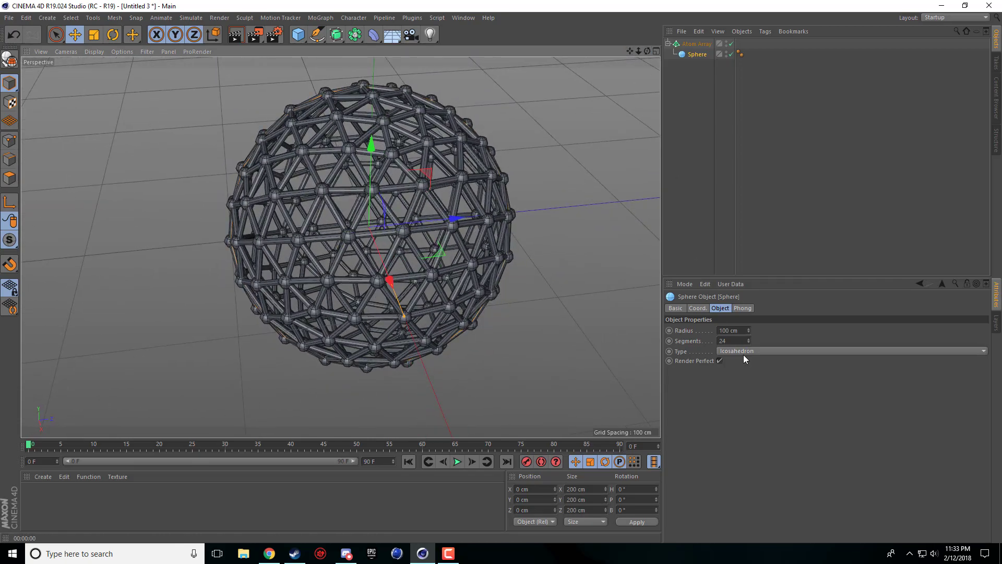
- Cycle through the sphere's type options and settle on Octahedron
{"action": "scroll", "coordinate": [743, 353], "scroll_direction": "up", "scroll_amount": 1}
{"action": "scroll", "coordinate": [743, 352], "scroll_direction": "down", "scroll_amount": 1}
{"action": "scroll", "coordinate": [743, 352], "scroll_direction": "up", "scroll_amount": 1}
{"action": "scroll", "coordinate": [743, 352], "scroll_direction": "down", "scroll_amount": 1}
{"action": "scroll", "coordinate": [743, 352], "scroll_direction": "up", "scroll_amount": 1}
{"action": "scroll", "coordinate": [743, 351], "scroll_direction": "down", "scroll_amount": 1}
{"action": "scroll", "coordinate": [743, 352], "scroll_direction": "up", "scroll_amount": 1}
{"action": "scroll", "coordinate": [743, 351], "scroll_direction": "down", "scroll_amount": 1}
{"action": "scroll", "coordinate": [743, 351], "scroll_direction": "up", "scroll_amount": 1}
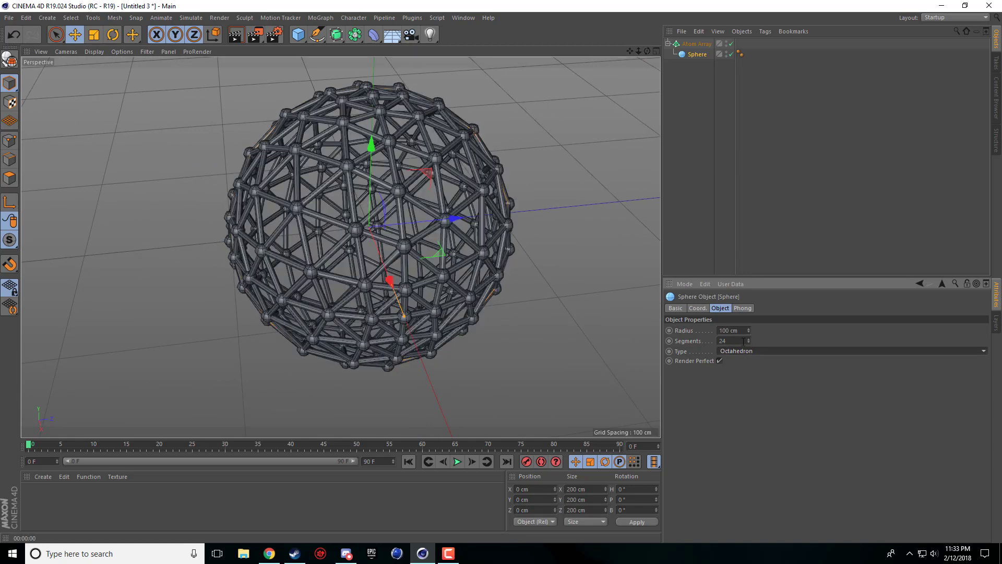
{"action": "scroll", "coordinate": [748, 341], "scroll_direction": "down", "scroll_amount": 2}
- Reduce the sphere's segments to 3 and view the resulting shape from a lower angle
{"action": "left_click_drag", "start_coordinate": [748, 340], "coordinate": [749, 368]}
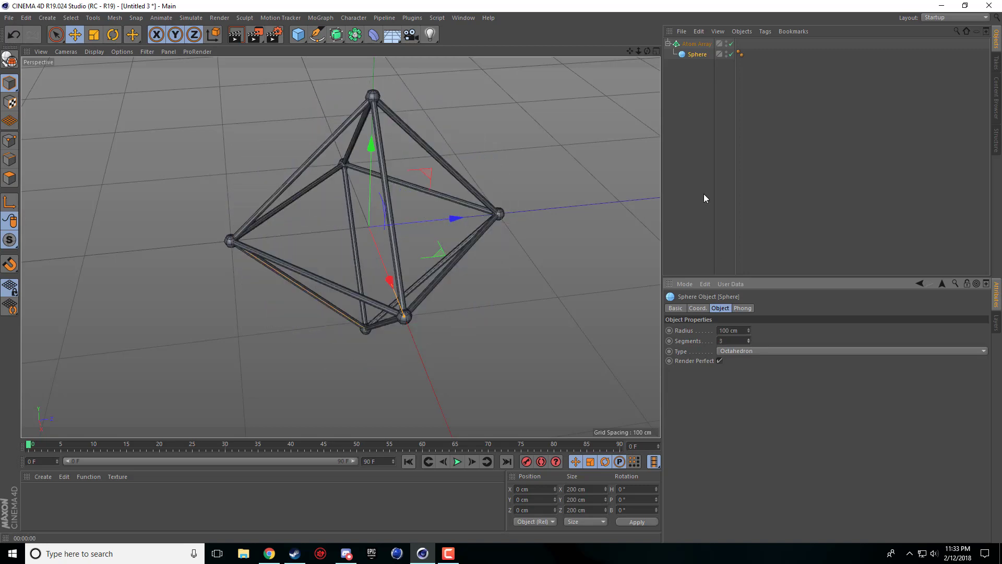
{"action": "left_click_drag", "start_coordinate": [647, 51], "coordinate": [626, 93]}
- Set the sphere's segments to 19 and render the lattice in the viewport
{"action": "mouse_move", "coordinate": [749, 341]}
{"action": "left_mouse_down"}
{"action": "mouse_move", "coordinate": [748, 295]}
{"action": "mouse_move", "coordinate": [748, 355]}
{"action": "mouse_move", "coordinate": [748, 341]}
{"action": "left_mouse_up"}
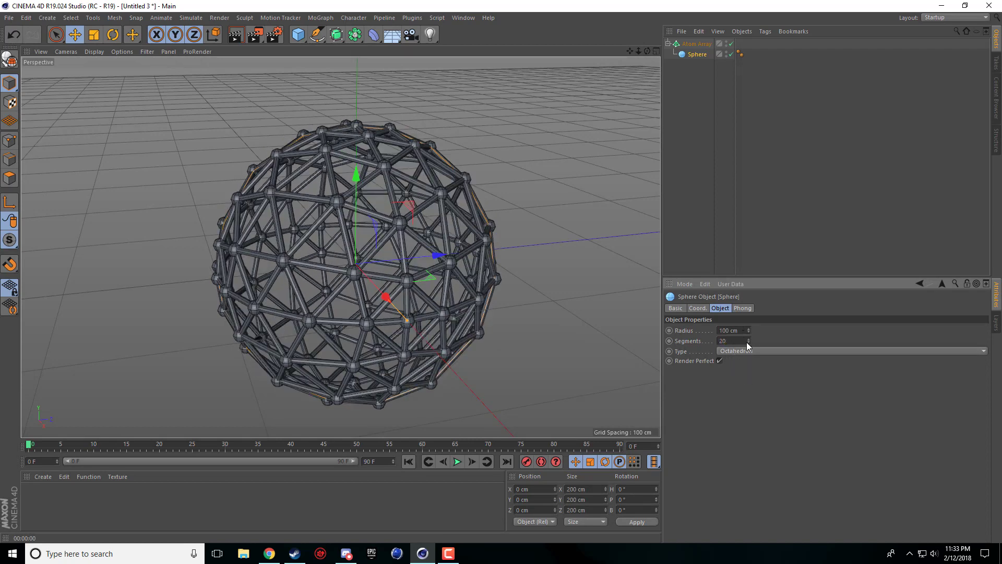
{"action": "left_click_drag", "start_coordinate": [747, 343], "coordinate": [747, 343]}
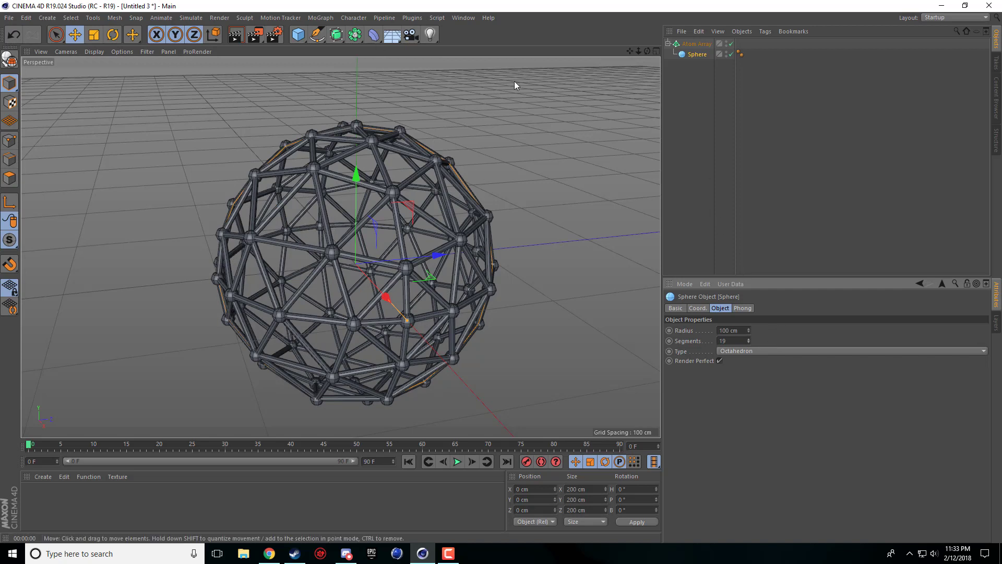
{"action": "left_click", "coordinate": [235, 34]}
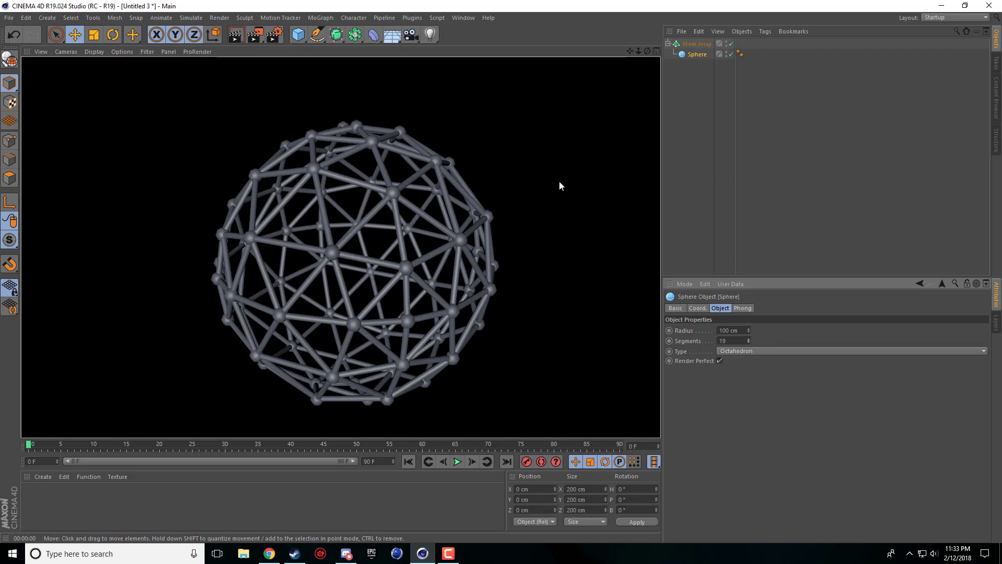
- Set the Atom Array's cylinder radius to 5 cm
{"action": "left_click", "coordinate": [694, 43]}
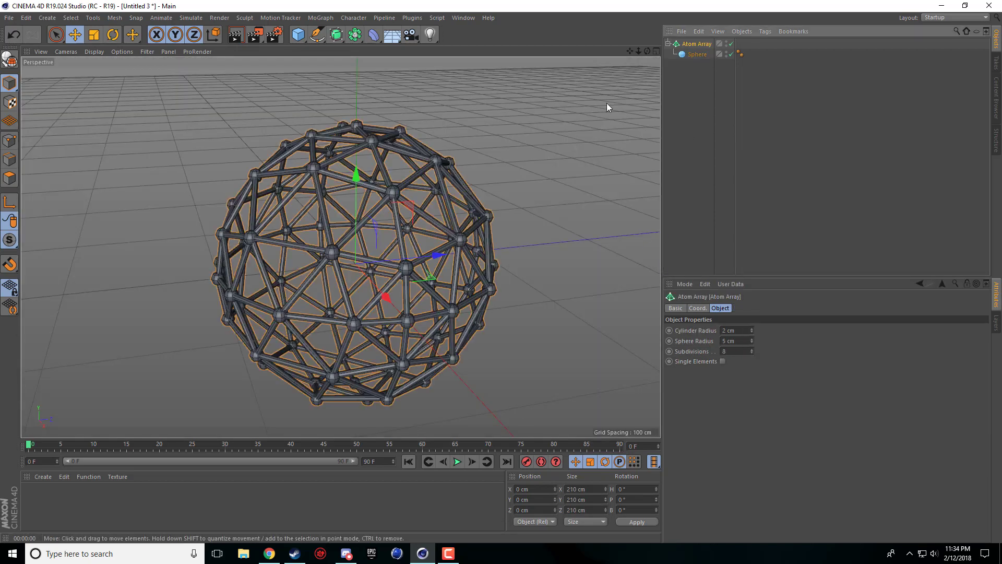
{"action": "left_click_drag", "start_coordinate": [628, 50], "coordinate": [615, 48]}
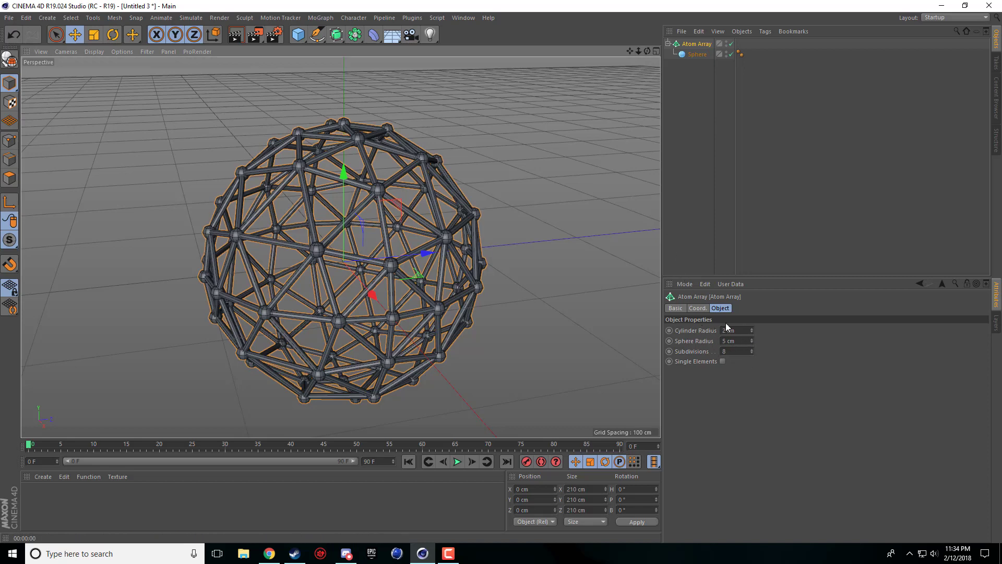
{"action": "left_click_drag", "start_coordinate": [751, 330], "coordinate": [751, 316]}
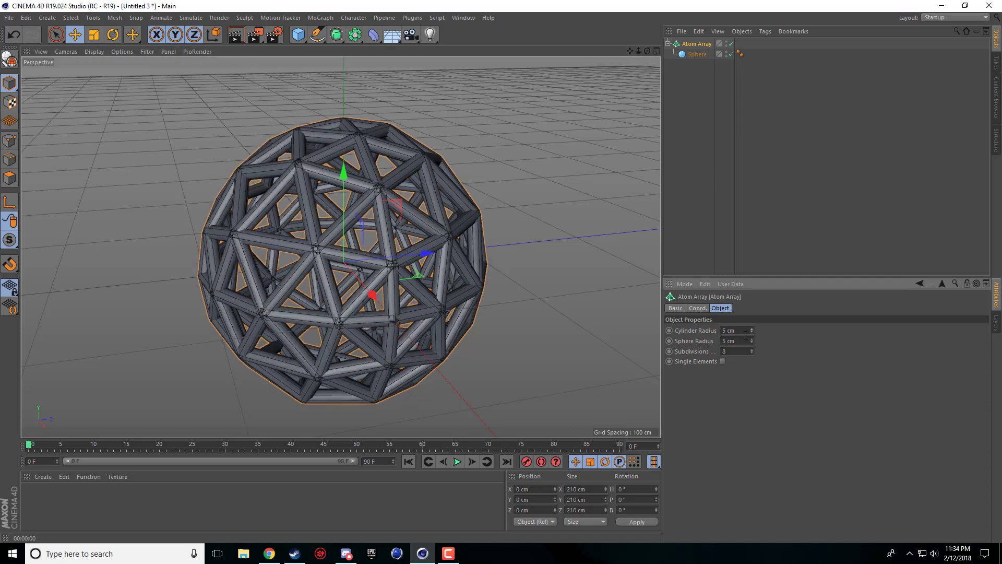
- Set the Atom Array's cylinder radius to 0.9 cm and sphere radius to 3 cm, and render the lattice in the viewport
{"action": "type", "text": "0.9"}
{"action": "key", "text": "Tab"}
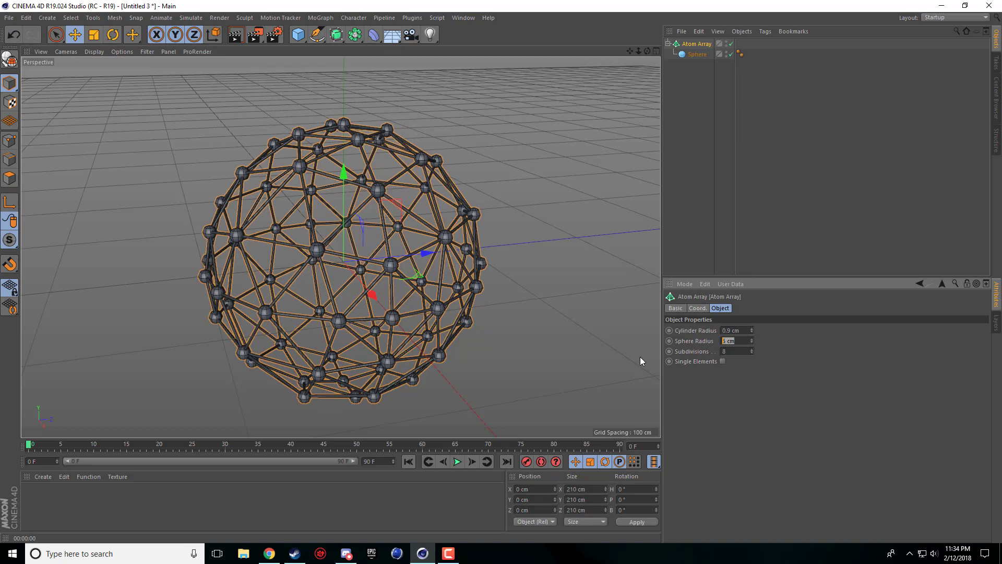
{"action": "type", "text": "3"}
{"action": "key", "text": "Return"}
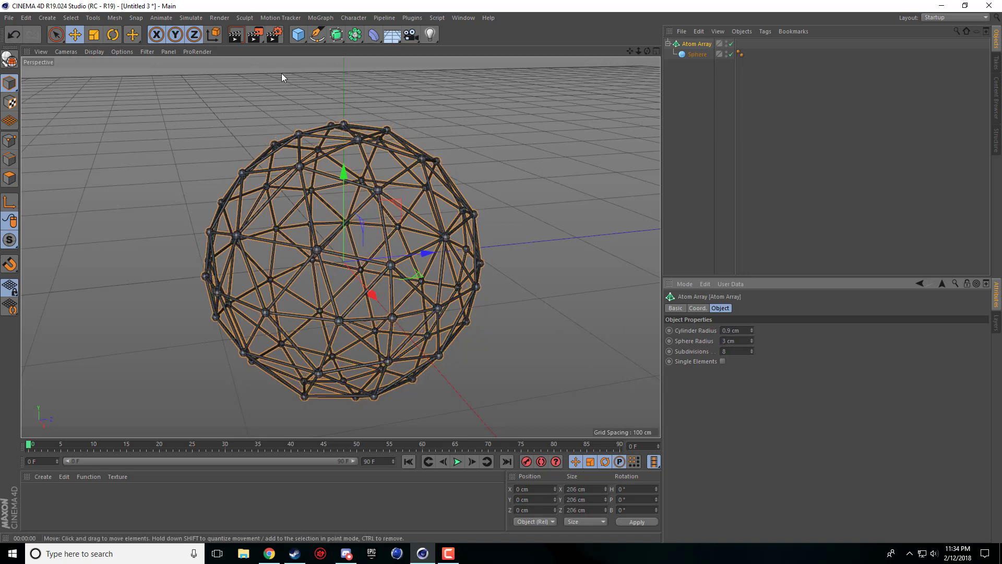
{"action": "left_click", "coordinate": [235, 35]}
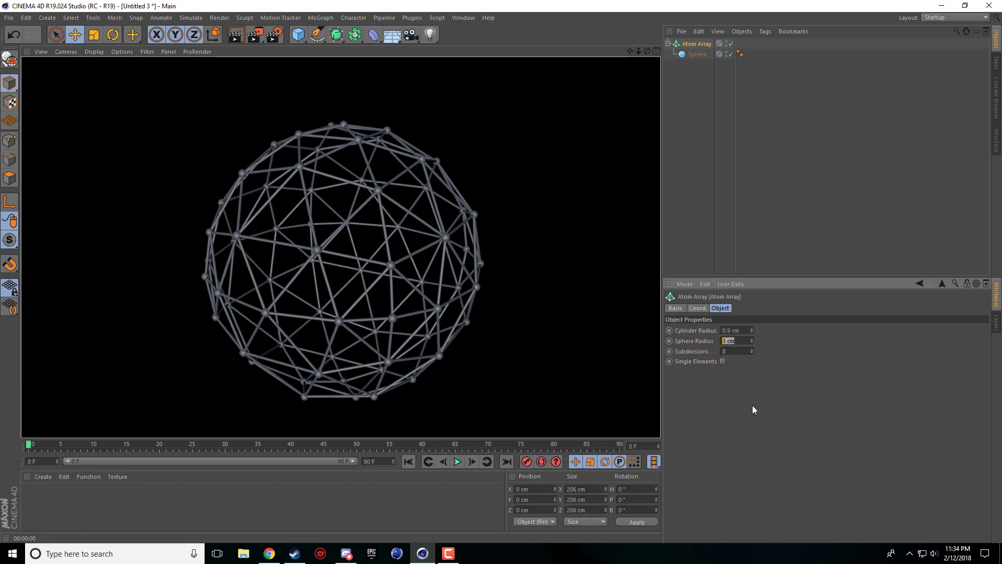
- Reduce the Atom Array's sphere radius to 2.5 cm and render the lattice again
{"action": "type", "text": "2.5"}
{"action": "key", "text": "Return"}
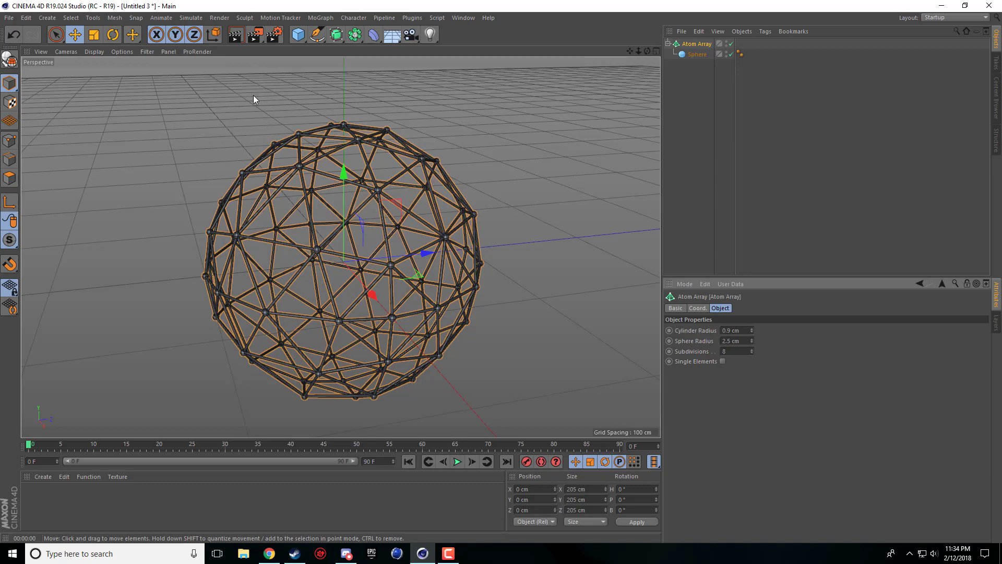
{"action": "left_click", "coordinate": [235, 35]}
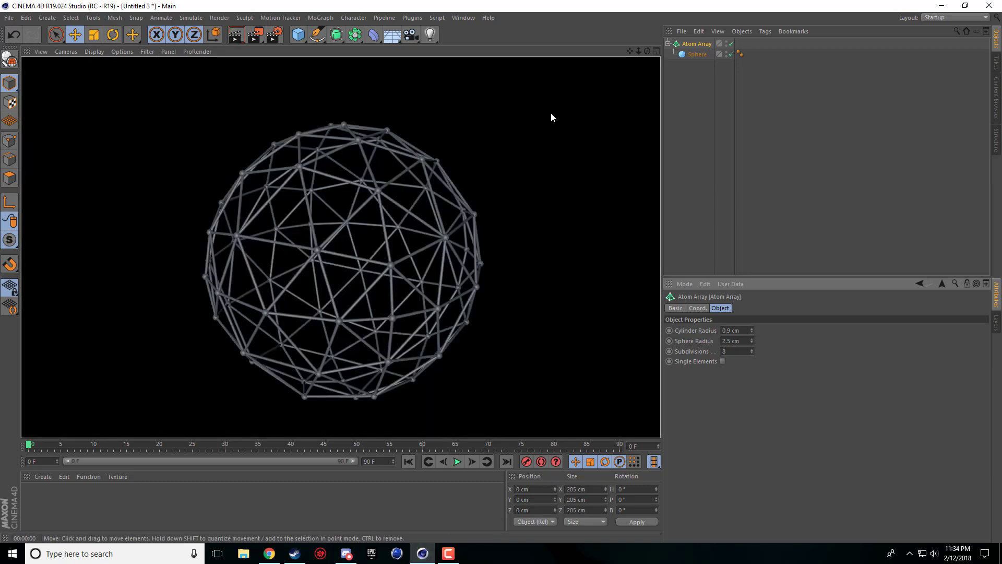
- Add a Platonic object and delete the sphere from inside the Atom Array
{"action": "left_click", "coordinate": [695, 54]}
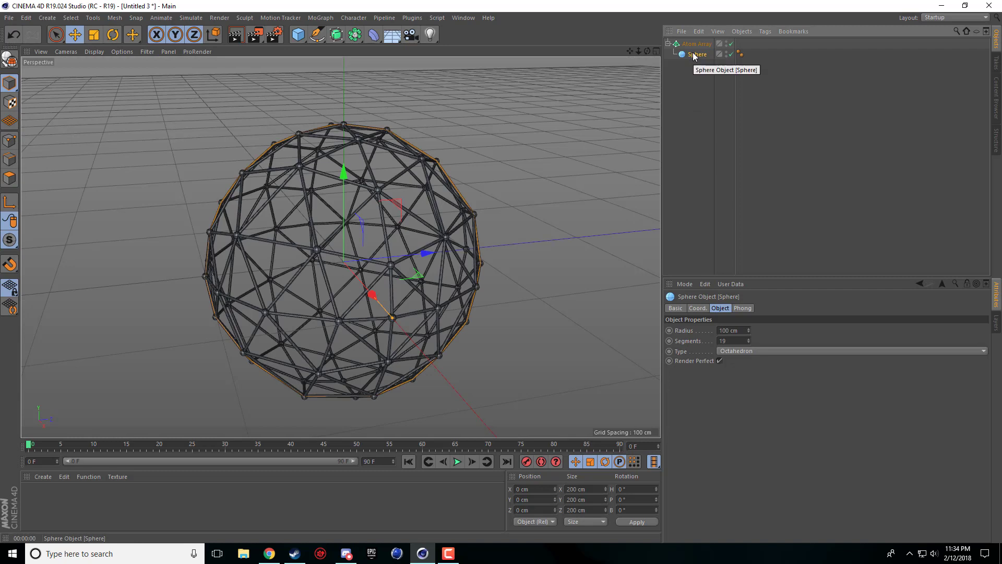
{"action": "left_click", "coordinate": [298, 35]}
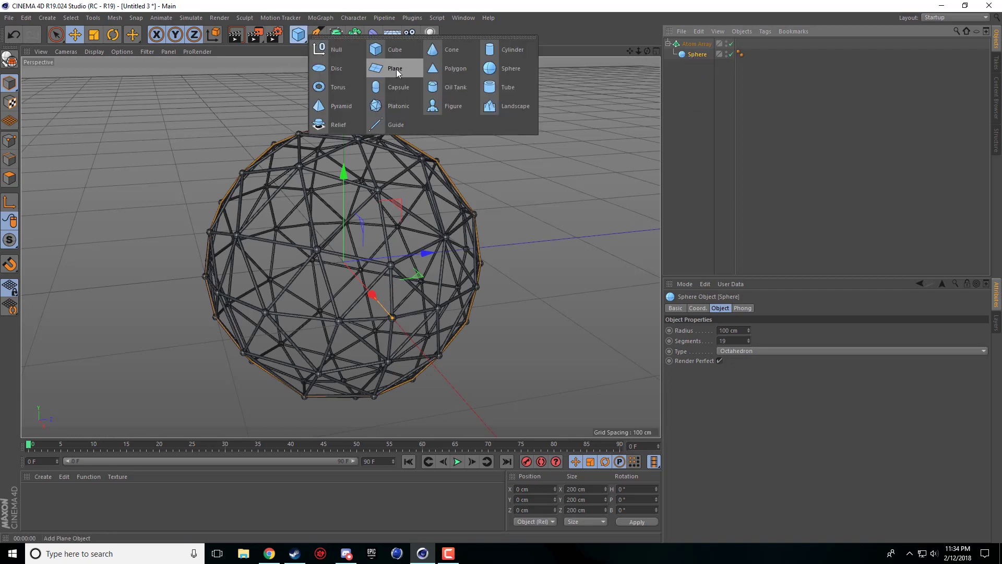
{"action": "left_click", "coordinate": [399, 99]}
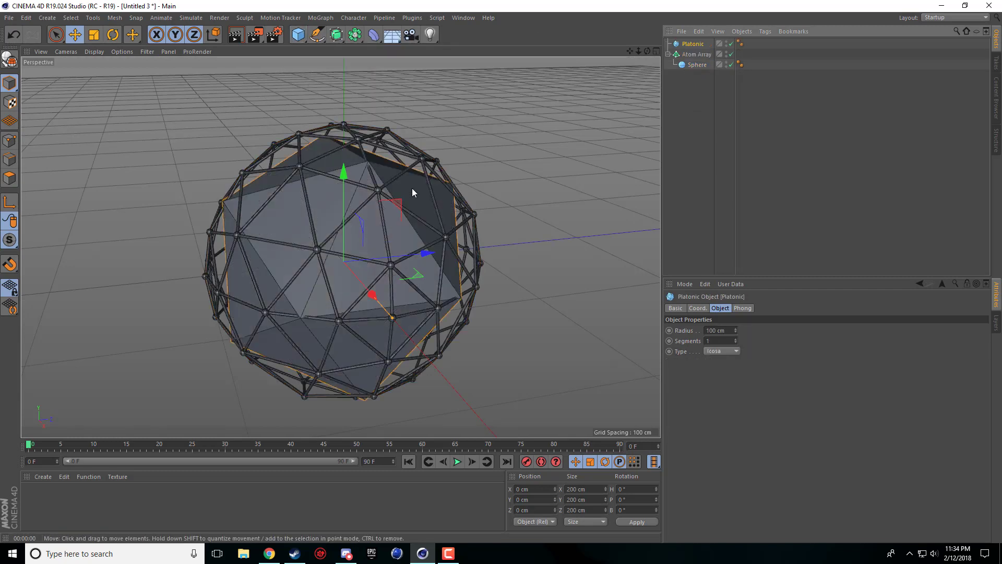
{"action": "left_click", "coordinate": [700, 54]}
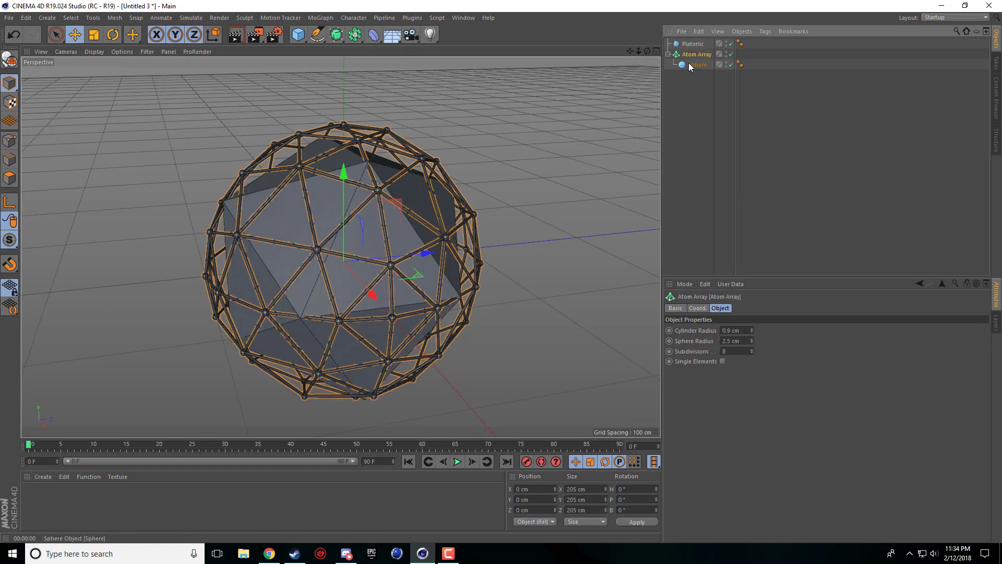
{"action": "left_click", "coordinate": [694, 64]}
{"action": "key", "text": "Delete"}
{"action": "left_click", "coordinate": [691, 44]}
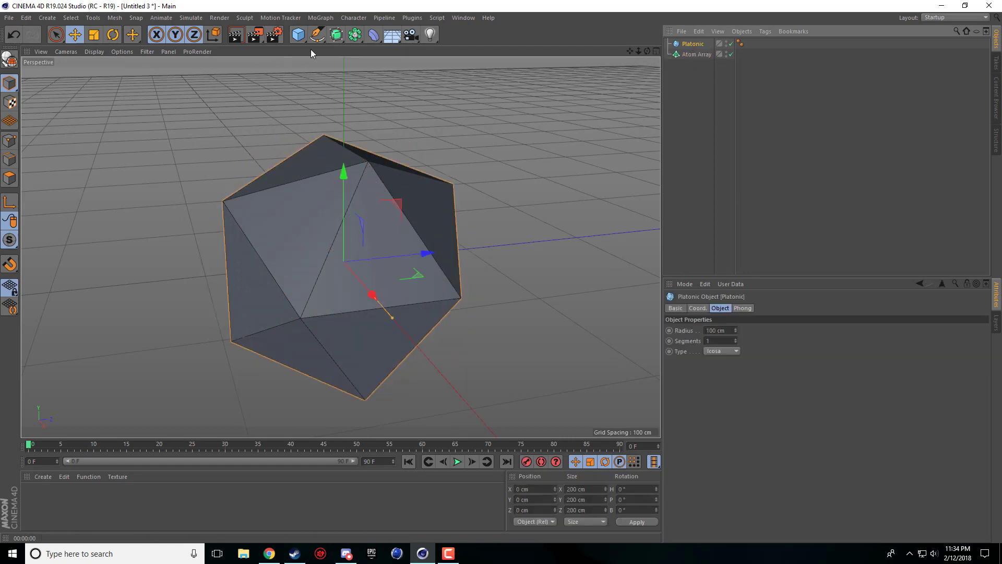
- Try the Platonic's other types, return to Icosa, and nest the Platonic inside the Atom Array for a test render
{"action": "left_click", "coordinate": [298, 35]}
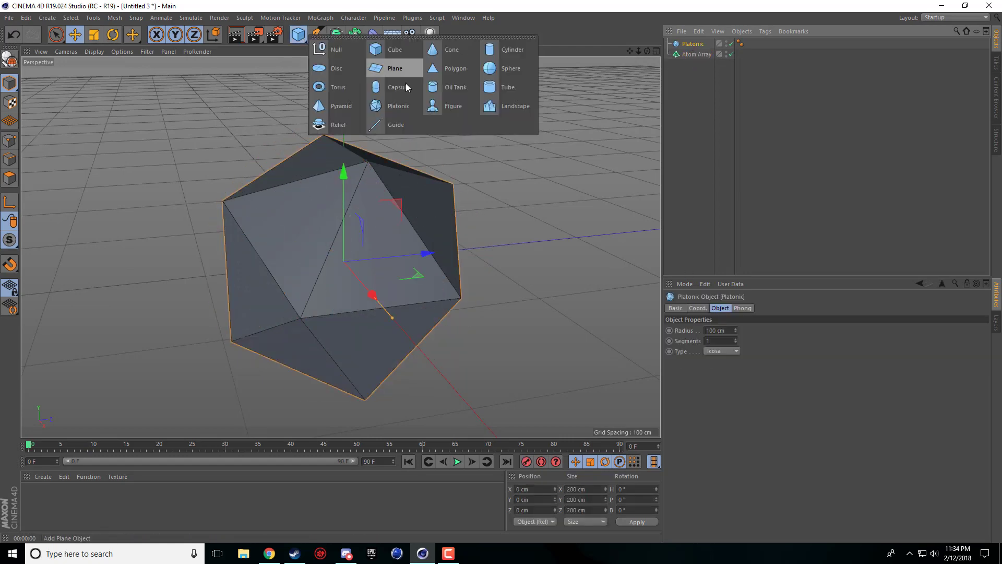
{"action": "left_click", "coordinate": [720, 351]}
{"action": "left_click", "coordinate": [722, 373]}
{"action": "scroll", "coordinate": [720, 350], "scroll_direction": "down", "scroll_amount": 2}
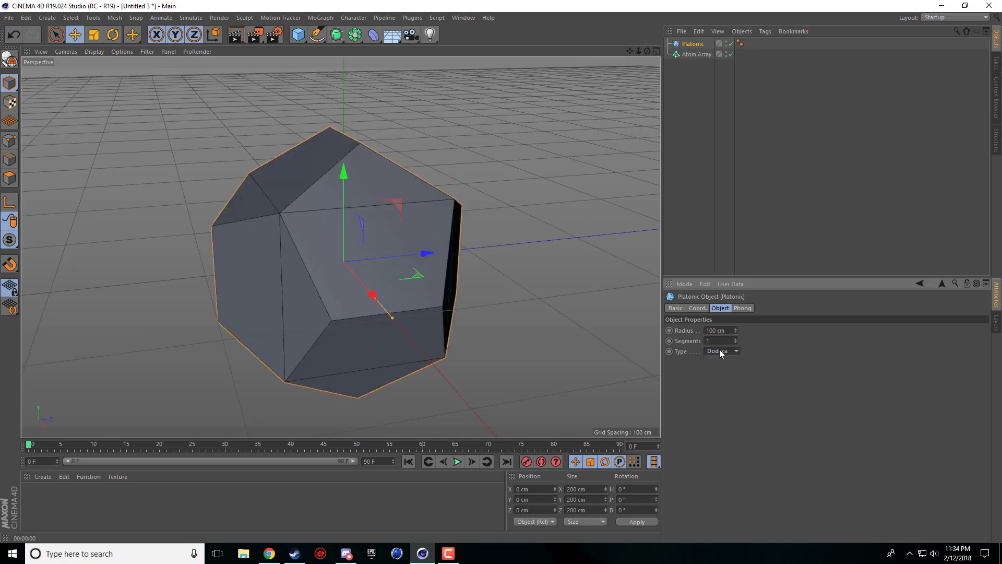
{"action": "scroll", "coordinate": [719, 349], "scroll_direction": "down", "scroll_amount": 2}
{"action": "scroll", "coordinate": [720, 350], "scroll_direction": "up", "scroll_amount": 1}
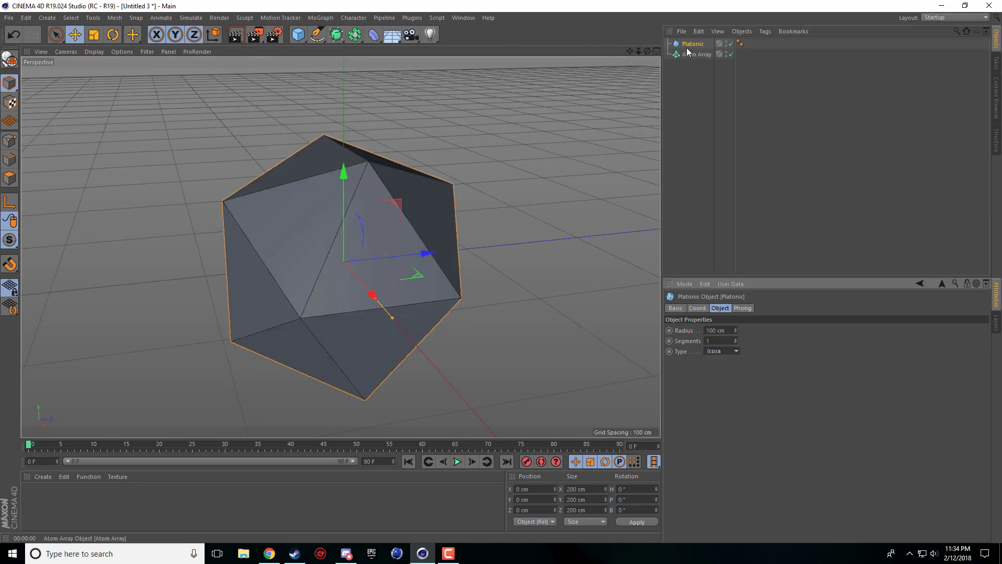
{"action": "left_click_drag", "start_coordinate": [689, 60], "coordinate": [692, 56]}
{"action": "left_click", "coordinate": [709, 145]}
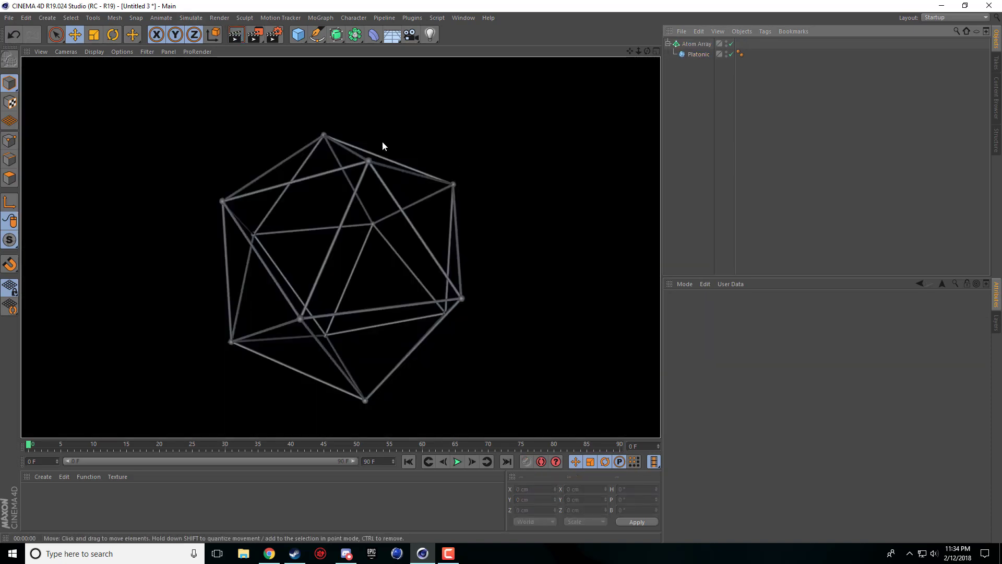
- Add a Landscape object to the scene and delete the Platonic
{"action": "left_click", "coordinate": [696, 54]}
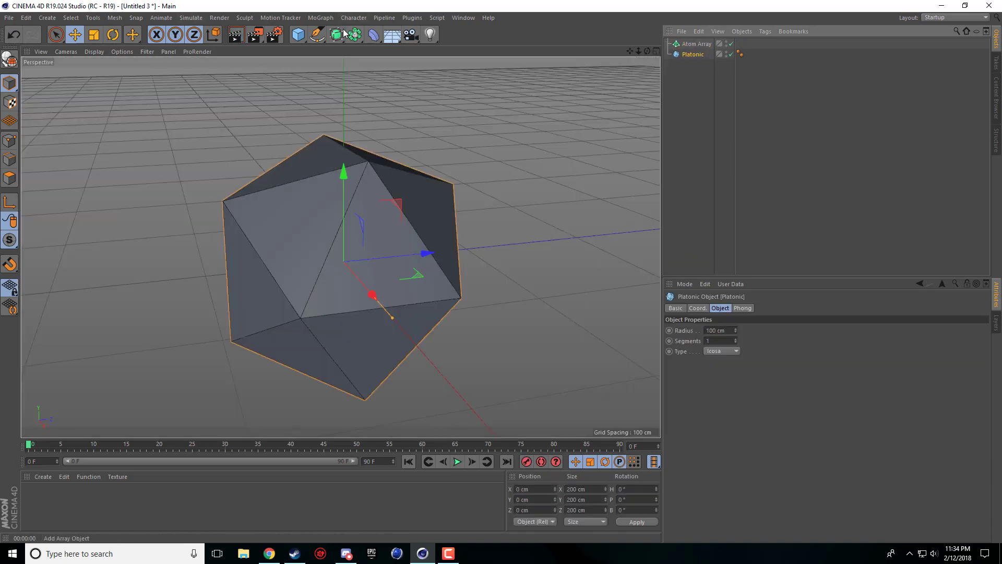
{"action": "left_click", "coordinate": [298, 35]}
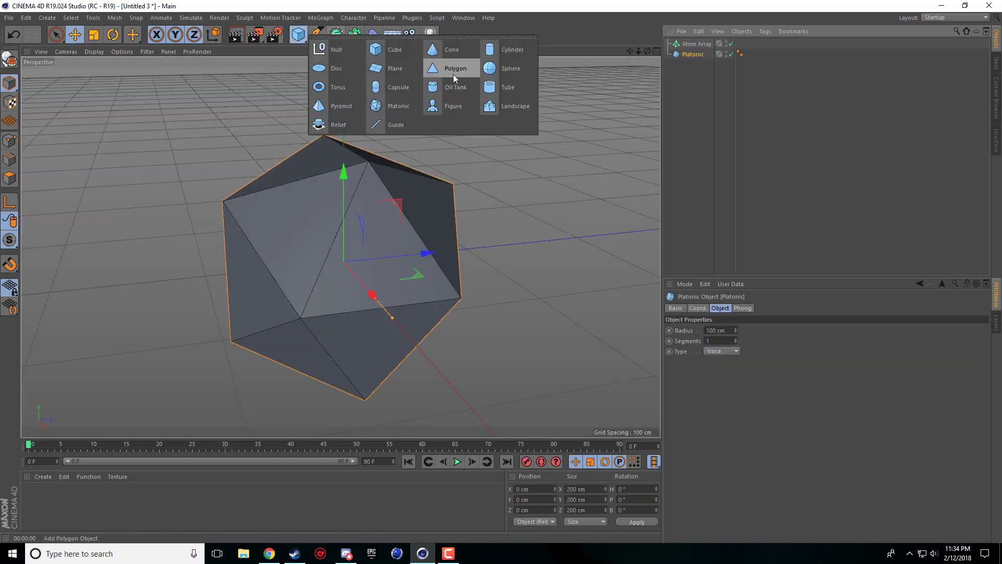
{"action": "left_click", "coordinate": [515, 106]}
{"action": "scroll", "coordinate": [456, 264], "scroll_direction": "down", "scroll_amount": 3}
{"action": "left_click", "coordinate": [683, 64]}
{"action": "key", "text": "Delete"}
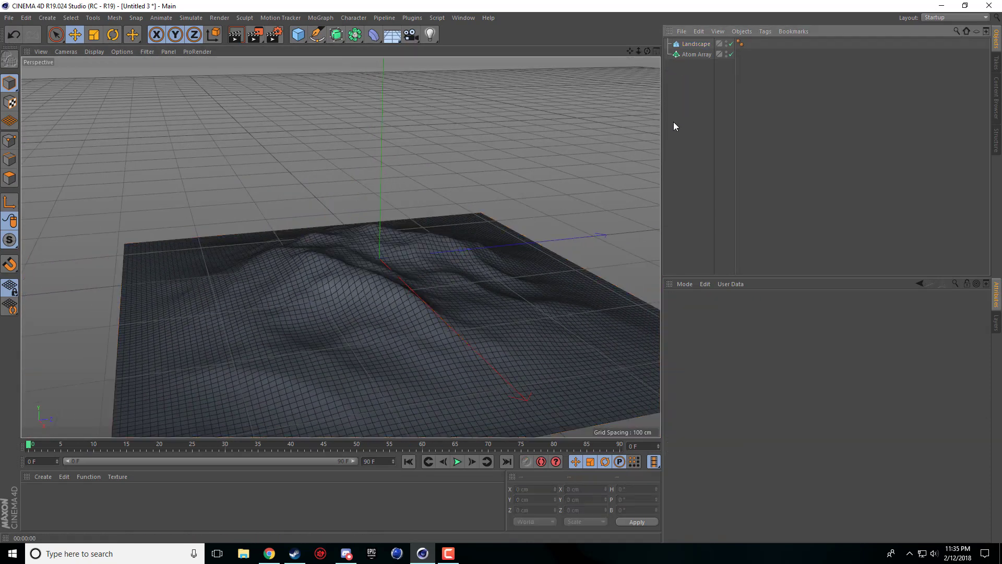
- Set the landscape's size to 475 cm high and 880 cm deep, raise its depth segments, and set rough furrows to 94% and fine furrows to 92%
{"action": "left_click", "coordinate": [383, 277]}
{"action": "left_click_drag", "start_coordinate": [800, 330], "coordinate": [801, 267]}
{"action": "scroll", "coordinate": [643, 188], "scroll_direction": "down", "scroll_amount": 2}
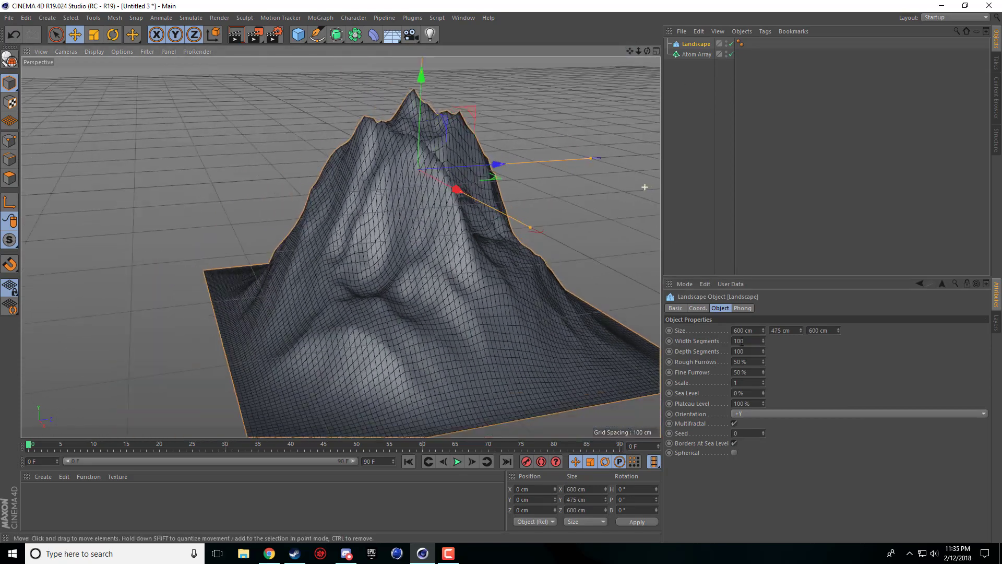
{"action": "left_click_drag", "start_coordinate": [838, 330], "coordinate": [838, 277]}
{"action": "left_click_drag", "start_coordinate": [763, 350], "coordinate": [765, 384]}
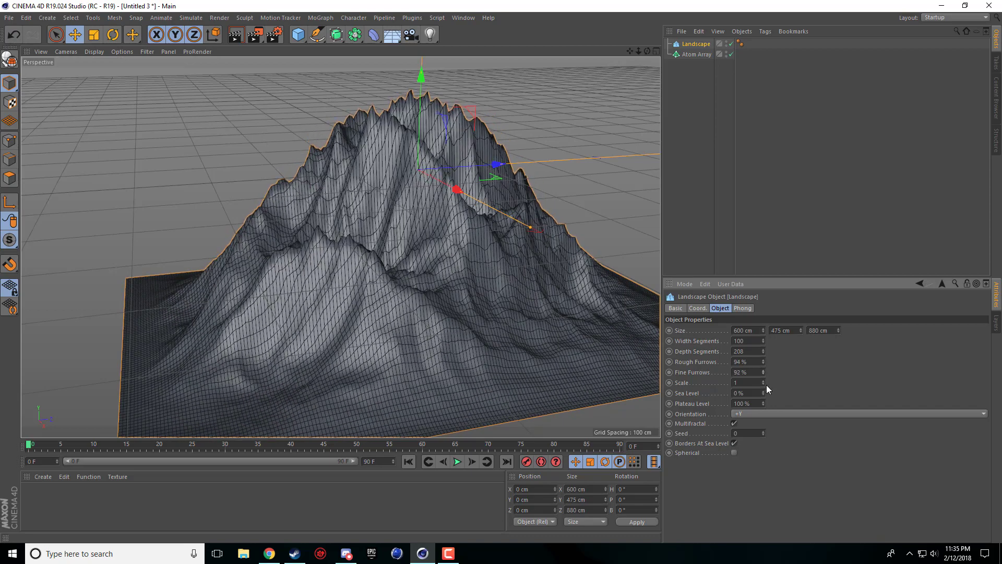
- Nest the Landscape inside the Atom Array and set the array's sphere radius to 1.2 cm
{"action": "left_click_drag", "start_coordinate": [695, 44], "coordinate": [699, 54]}
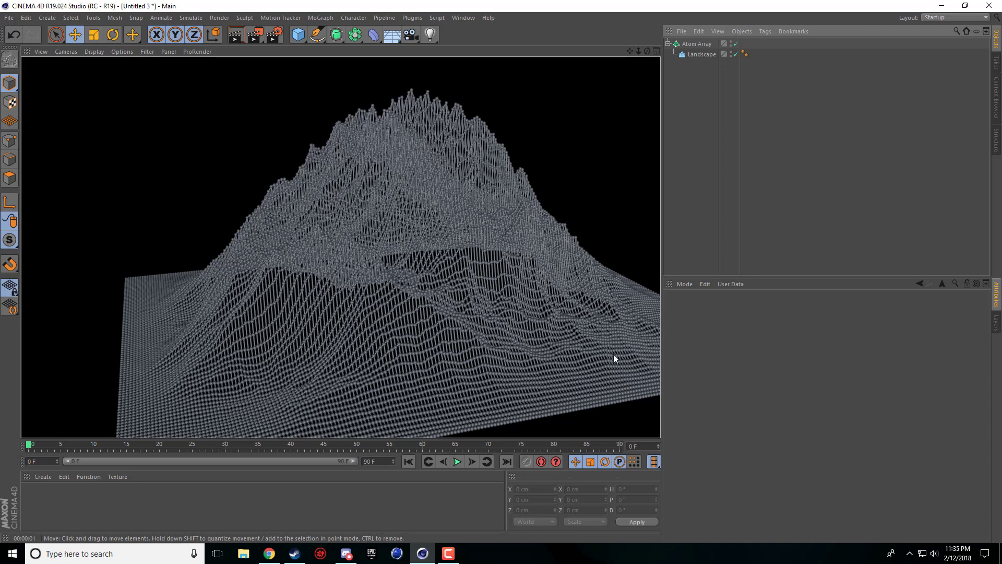
{"action": "left_click", "coordinate": [697, 44]}
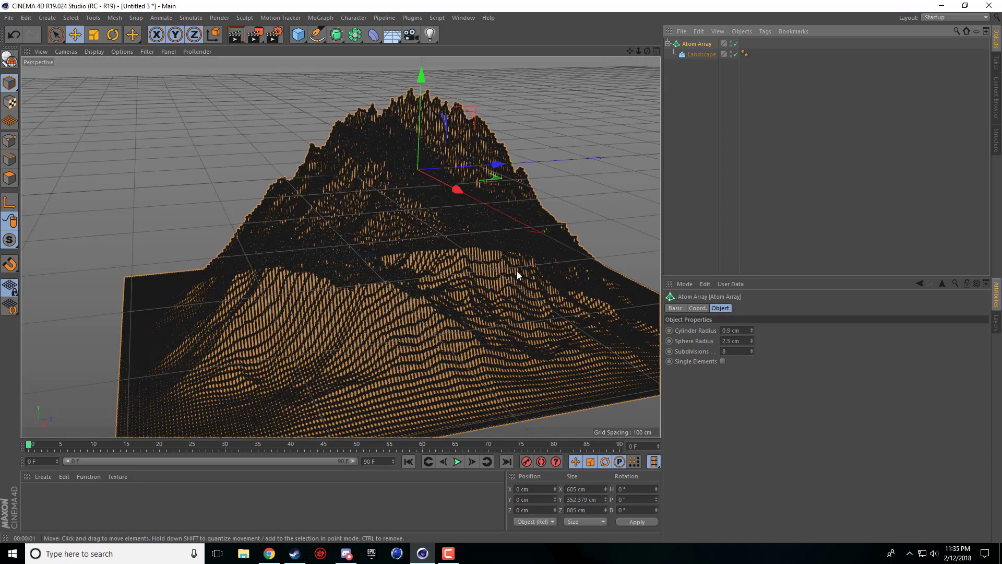
{"action": "left_click", "coordinate": [730, 330]}
{"action": "left_click", "coordinate": [747, 341]}
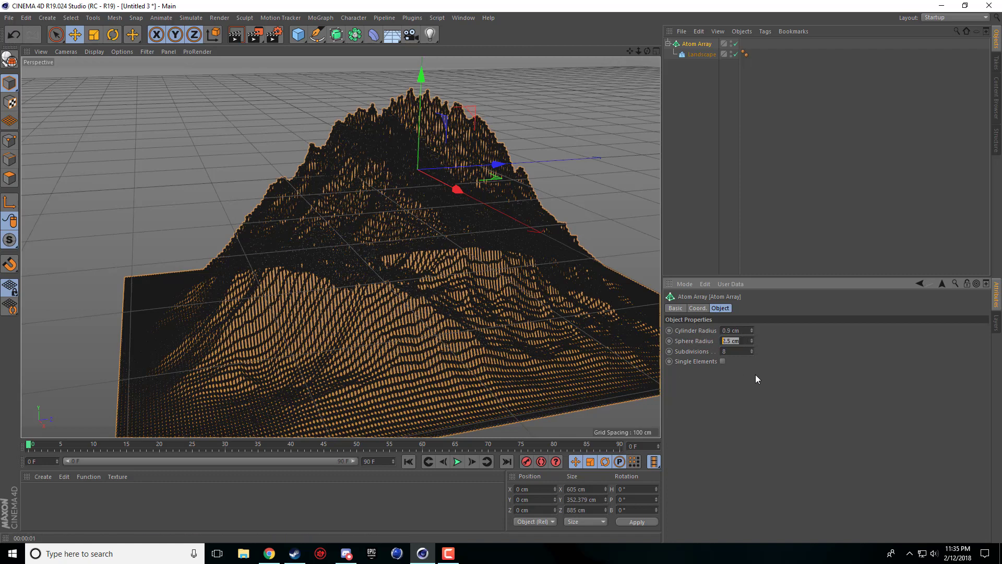
{"action": "type", "text": "1.2"}
{"action": "key", "text": "Return"}
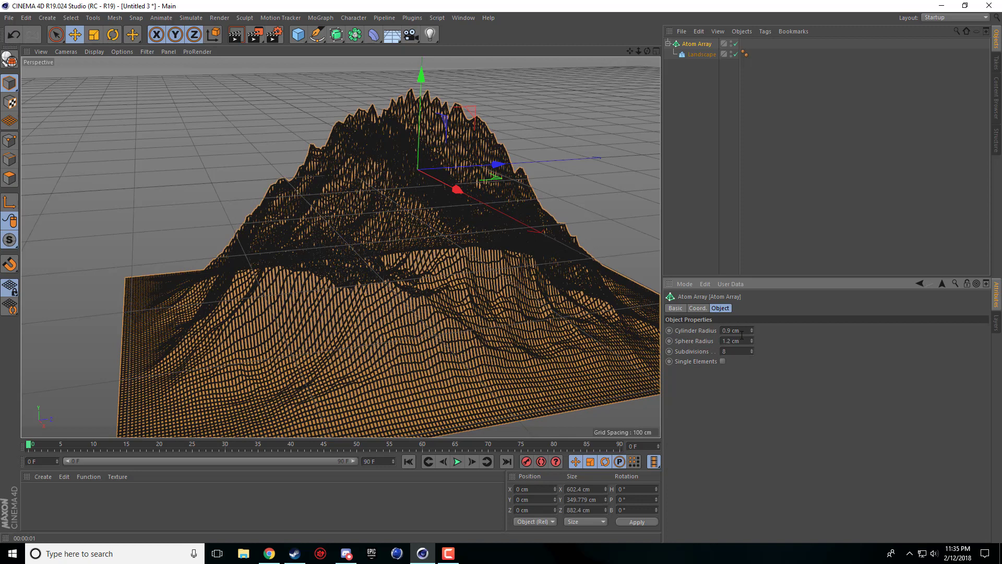
- Set the Atom Array's cylinder radius to 0.5 cm and render the wireframe mountain in the viewport
{"action": "left_click_drag", "start_coordinate": [724, 334], "coordinate": [718, 334]}
{"action": "type", "text": "."}
{"action": "type", "text": "0.5"}
{"action": "key", "text": "Return"}
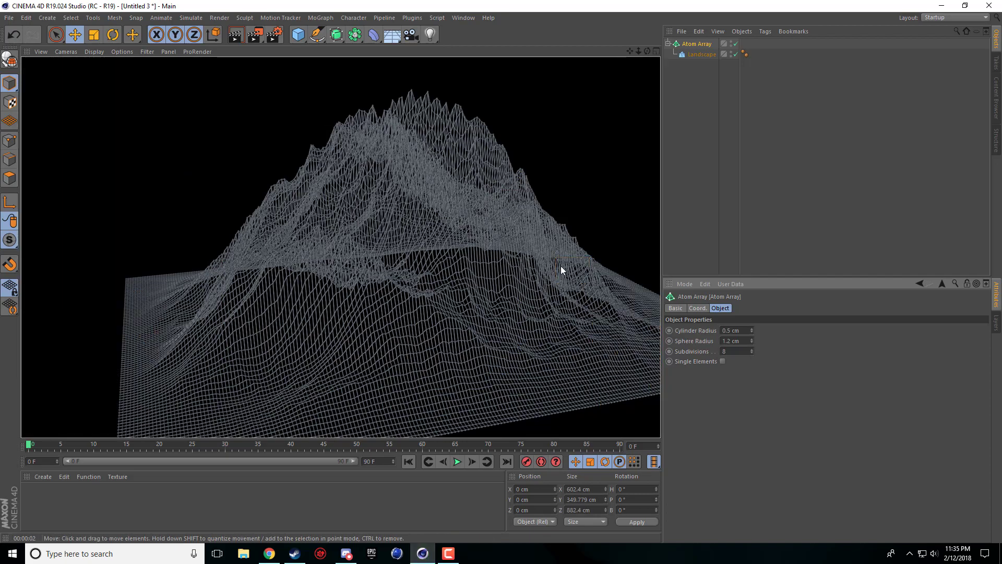
{"action": "middle_click_drag", "start_coordinate": [391, 252], "coordinate": [332, 252], "text": "alt"}
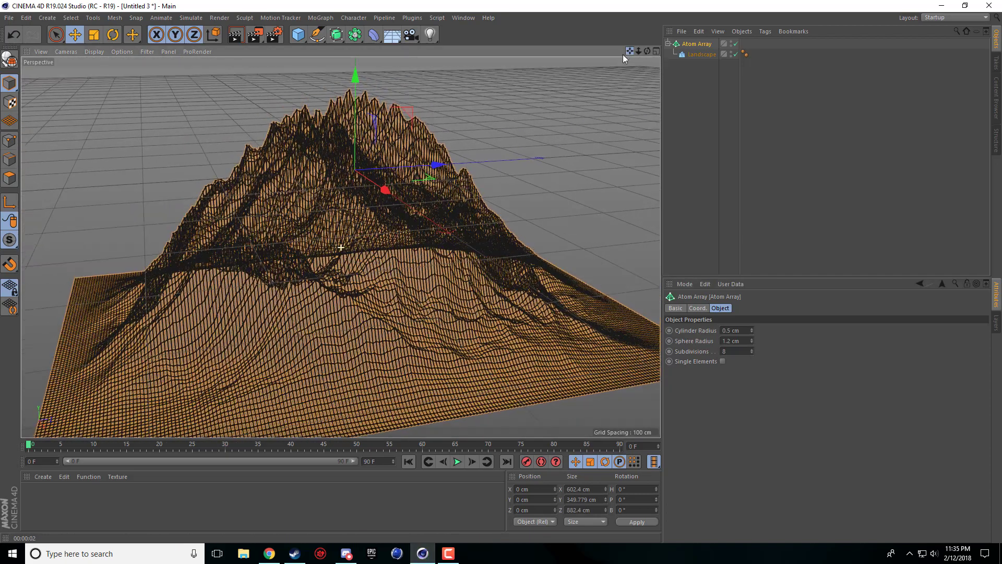
{"action": "right_click_drag", "start_coordinate": [493, 187], "coordinate": [408, 256], "text": "alt"}
{"action": "key", "text": "ctrl+r"}
{"action": "middle_click_drag", "start_coordinate": [340, 247], "coordinate": [320, 255], "text": "alt"}
- Create a new material with Color and Reflectance disabled and Luminance enabled
{"action": "double_click", "coordinate": [147, 515]}
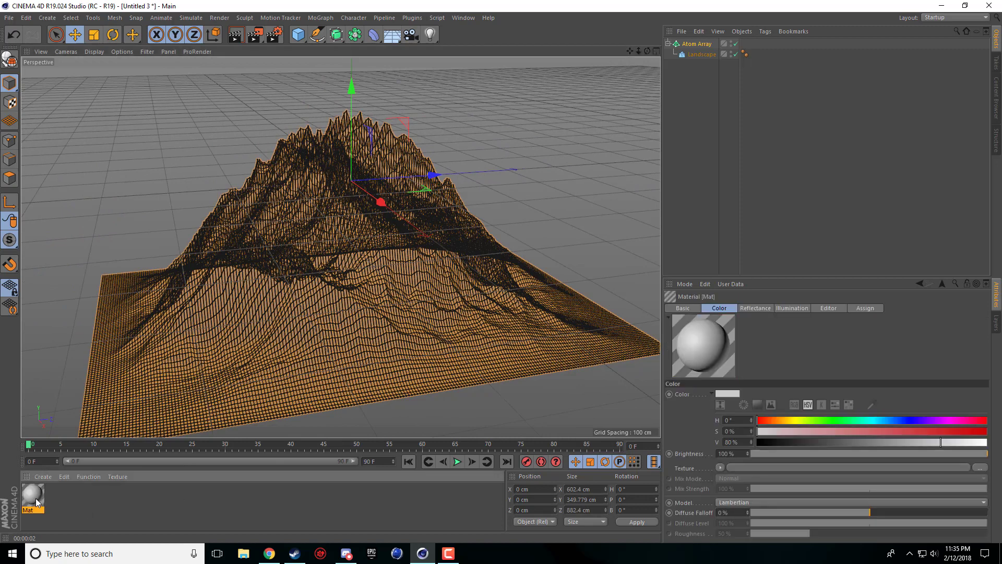
{"action": "double_click", "coordinate": [33, 496]}
{"action": "left_click", "coordinate": [213, 197]}
{"action": "left_click", "coordinate": [213, 234]}
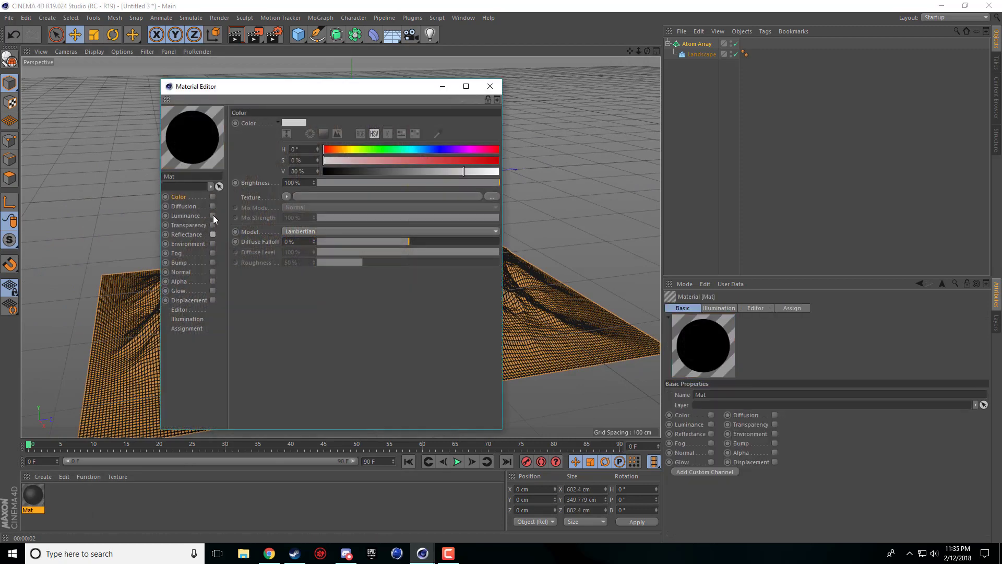
{"action": "left_click", "coordinate": [213, 215]}
- Set the material's luminance to light blue with hue 195° and brightness 120%, and apply the material to the Atom Array
{"action": "left_click", "coordinate": [290, 122]}
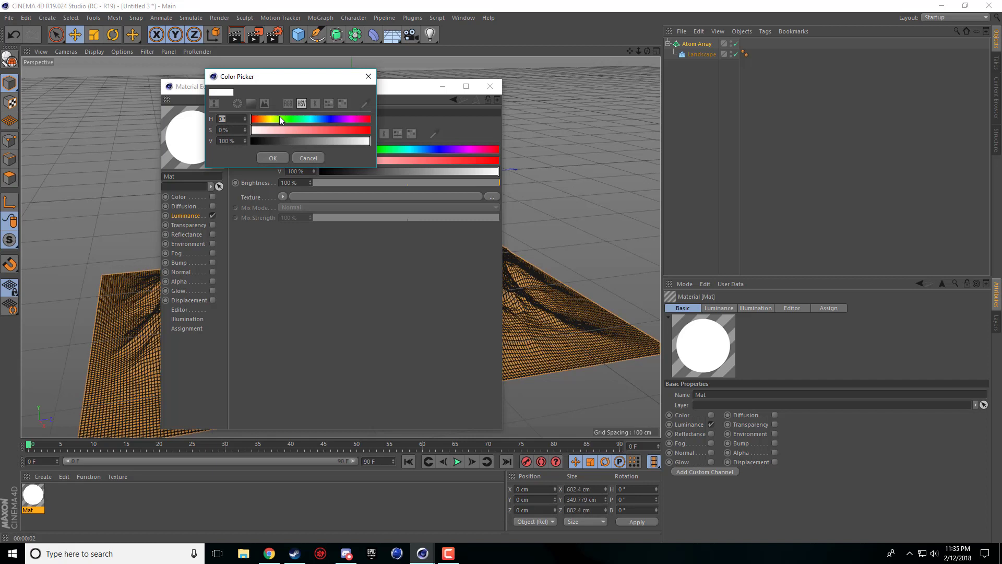
{"action": "left_click", "coordinate": [367, 77]}
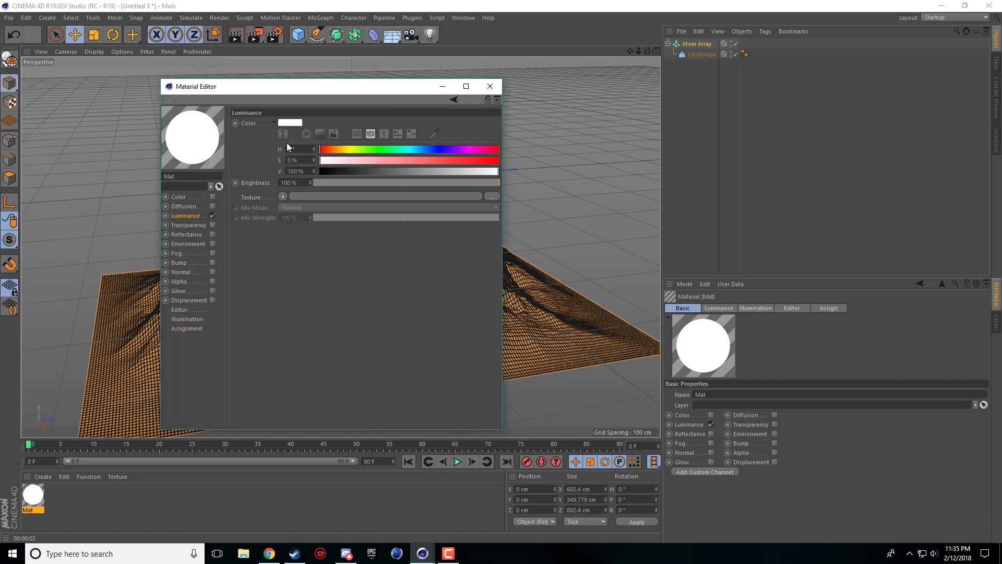
{"action": "left_click", "coordinate": [319, 133]}
{"action": "left_click", "coordinate": [319, 162]}
{"action": "left_click", "coordinate": [395, 201]}
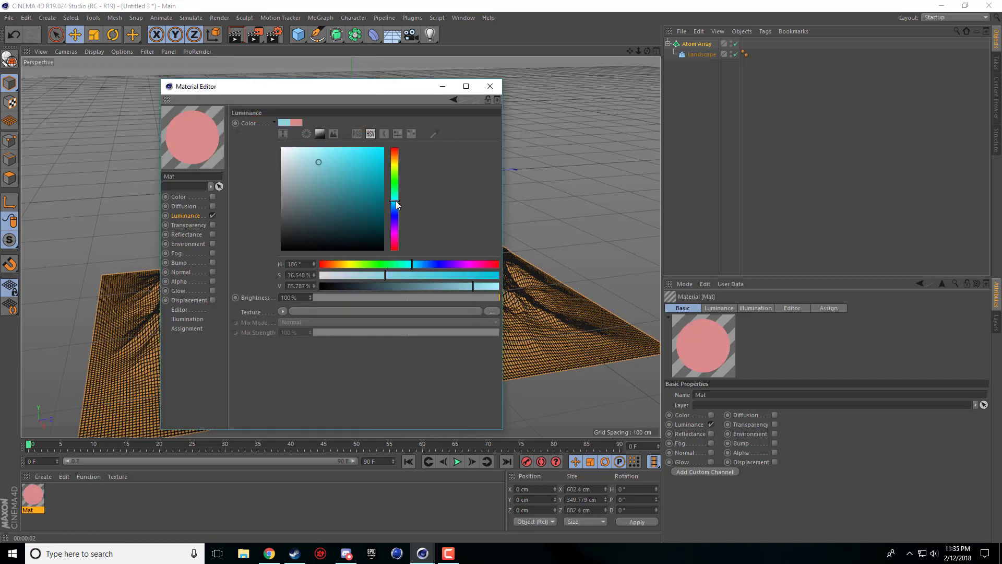
{"action": "left_click_drag", "start_coordinate": [397, 202], "coordinate": [395, 204]}
{"action": "left_click_drag", "start_coordinate": [305, 177], "coordinate": [319, 165]}
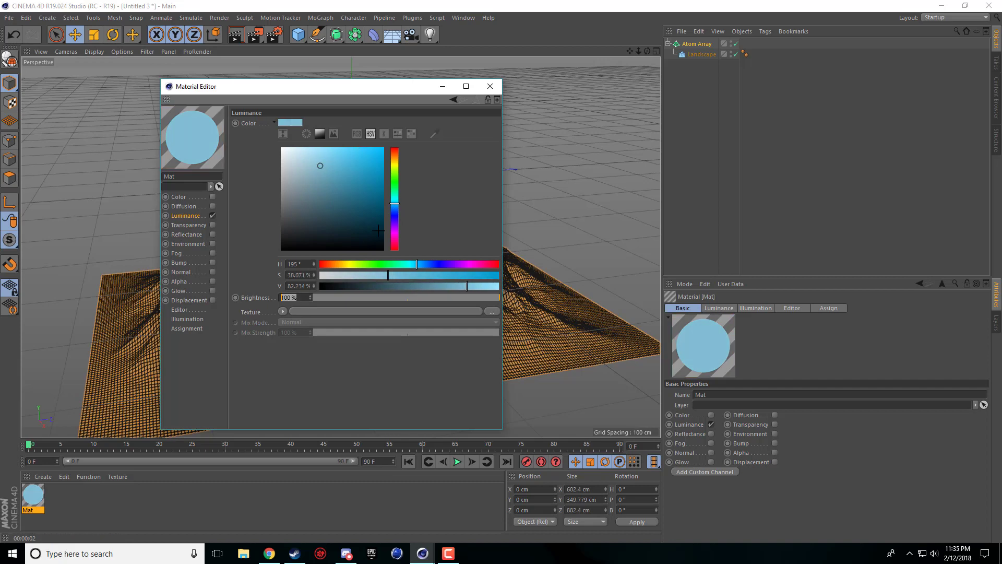
{"action": "left_click", "coordinate": [489, 86]}
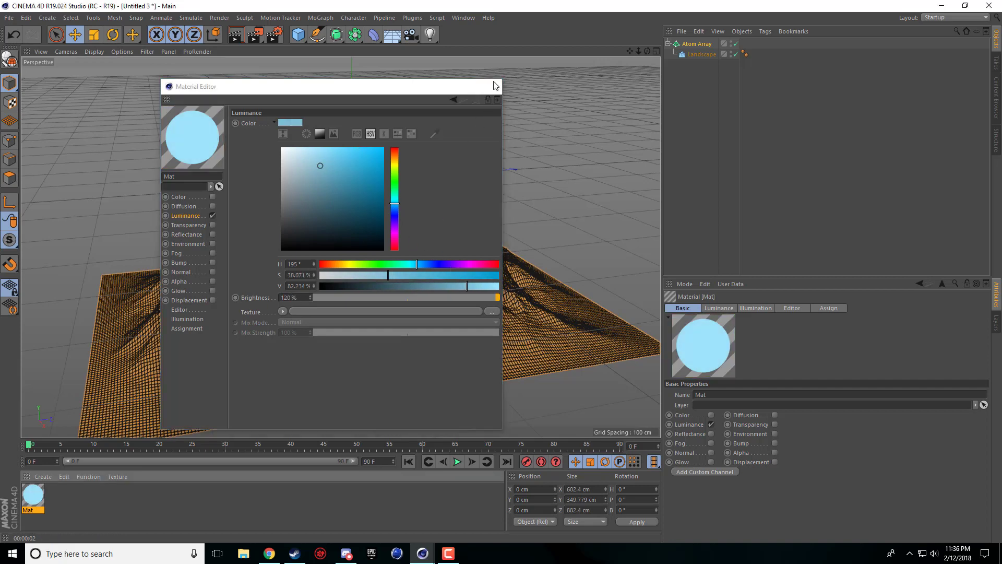
{"action": "left_click_drag", "start_coordinate": [33, 495], "coordinate": [215, 395]}
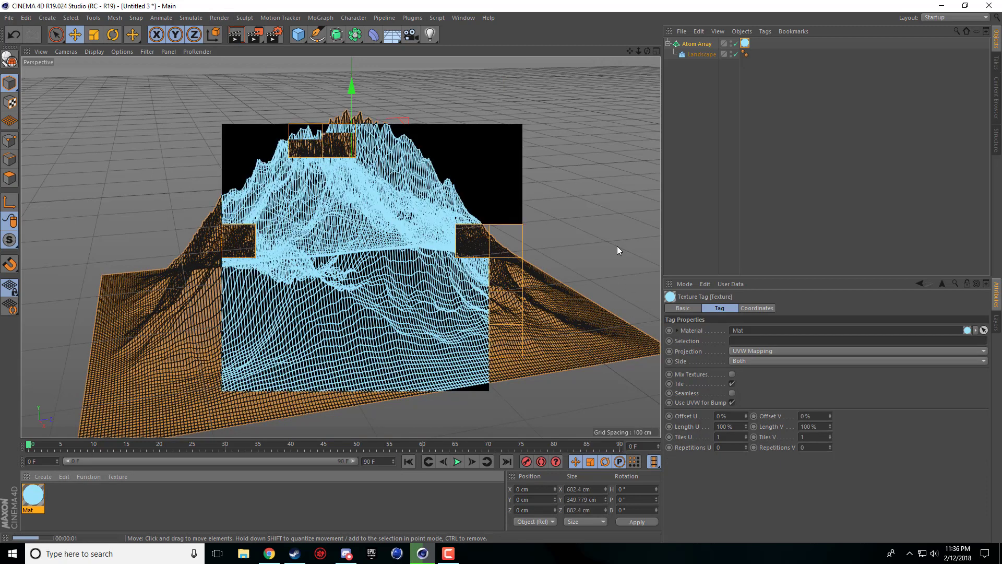
- Add a Glow effect to the render settings
{"action": "left_click", "coordinate": [274, 34]}
{"action": "left_click", "coordinate": [78, 192]}
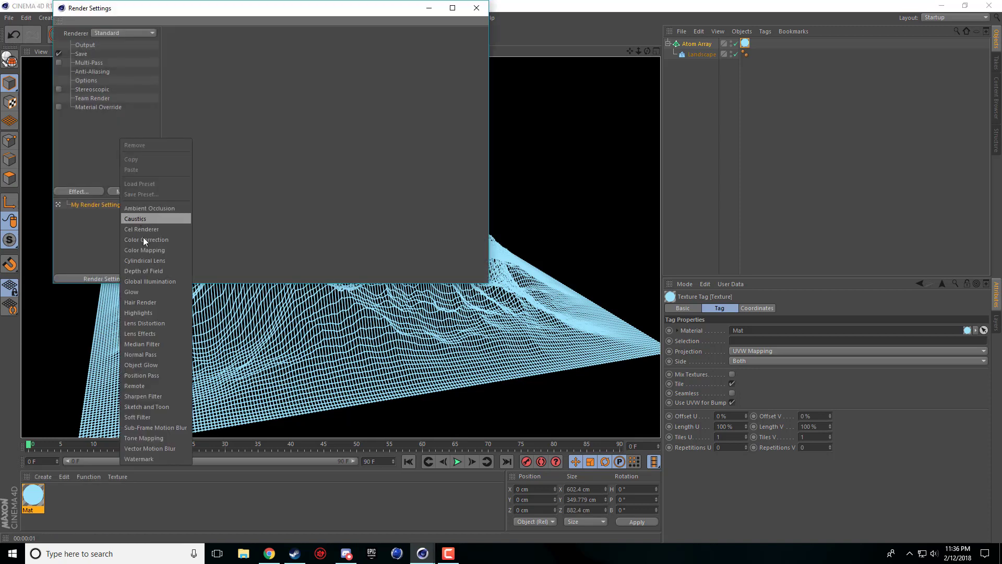
{"action": "left_click", "coordinate": [136, 292]}
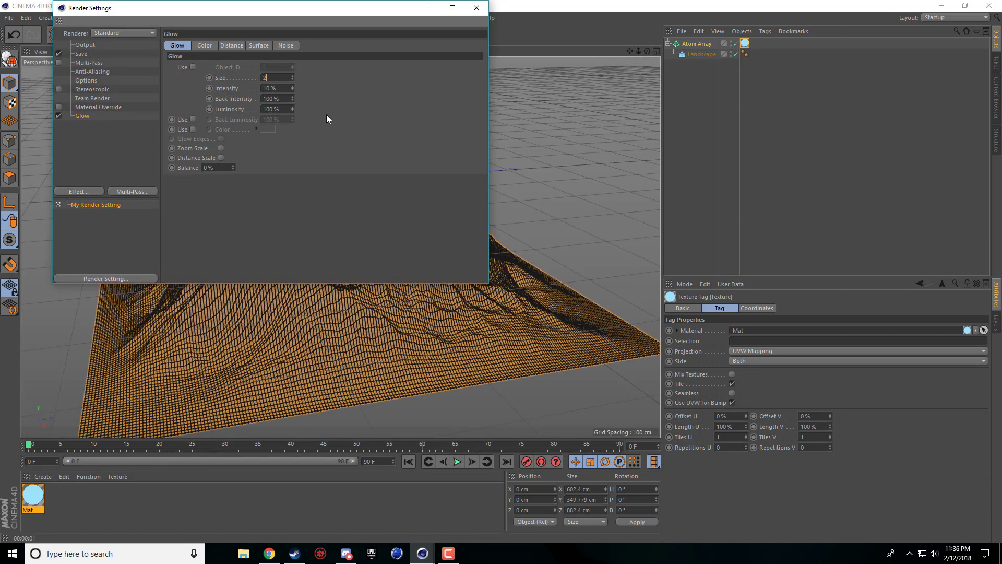
- Close the render settings and render the wireframe mountain in the viewport to check its glow
{"action": "left_click", "coordinate": [476, 8]}
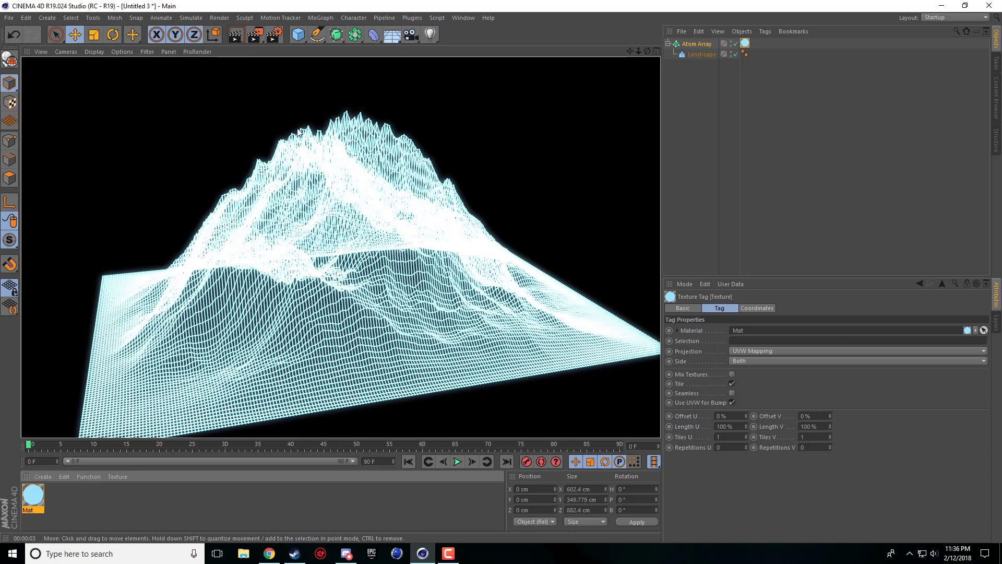
{"action": "left_click", "coordinate": [427, 230]}
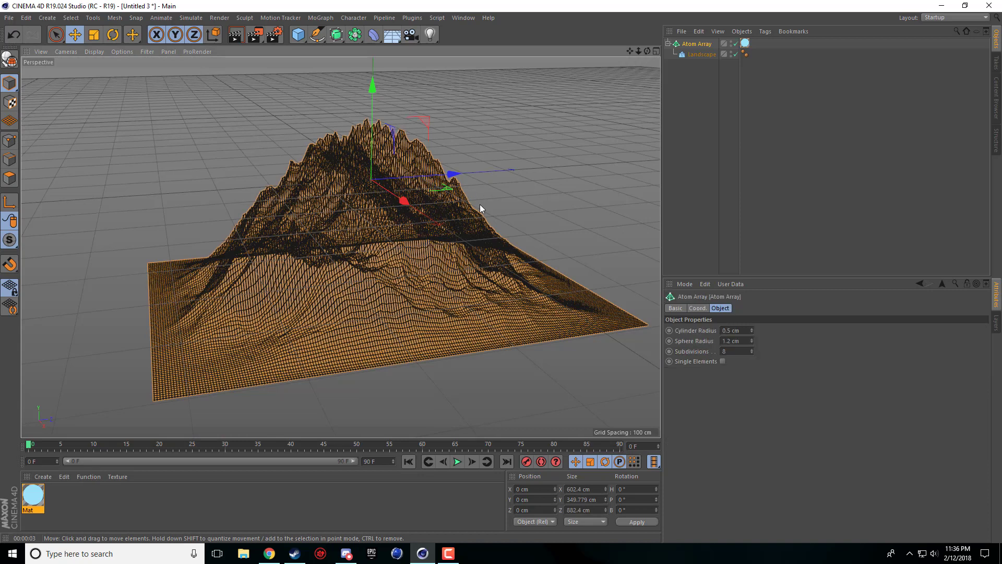
- Delete the landscape from the Atom Array and place a new cube inside the array instead
{"action": "left_click", "coordinate": [699, 54]}
{"action": "key", "text": "Delete"}
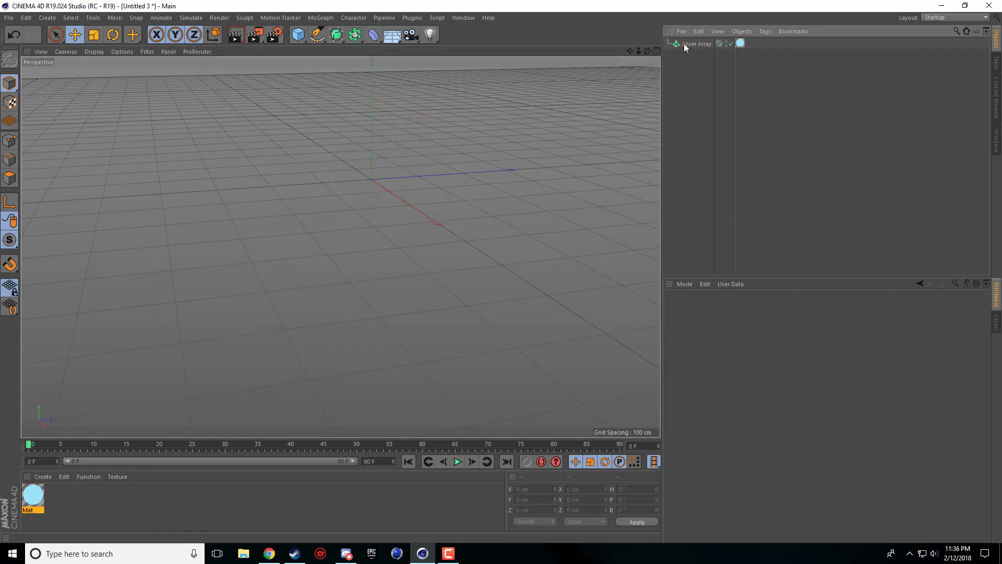
{"action": "left_click", "coordinate": [337, 36]}
{"action": "left_click", "coordinate": [306, 38]}
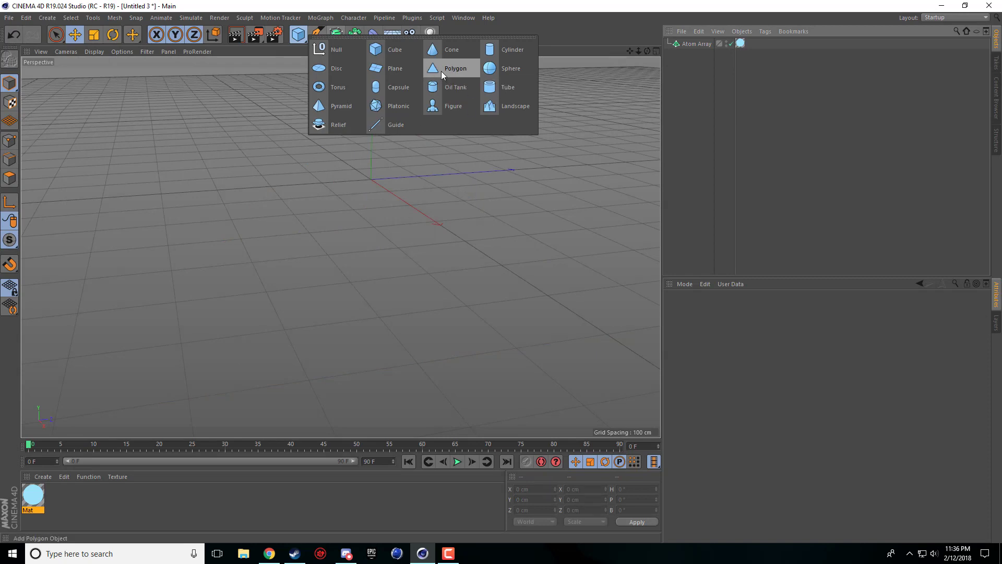
{"action": "left_click", "coordinate": [405, 48]}
{"action": "left_click_drag", "start_coordinate": [689, 44], "coordinate": [689, 55]}
- Deselect all objects and render the wireframe cube with its glow in the viewport
{"action": "left_click", "coordinate": [693, 112]}
{"action": "middle_click_drag", "start_coordinate": [407, 112], "coordinate": [333, 181], "text": "alt"}
{"action": "left_click", "coordinate": [241, 37]}
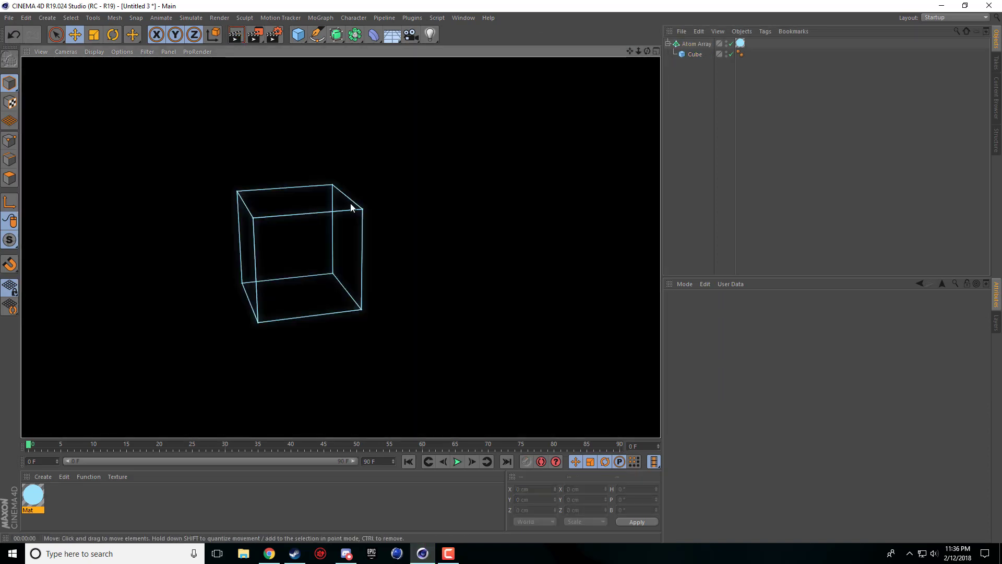
{"action": "middle_click_drag", "start_coordinate": [280, 268], "coordinate": [318, 254], "text": "alt"}
{"action": "scroll", "coordinate": [409, 263], "scroll_direction": "up", "scroll_amount": 5}
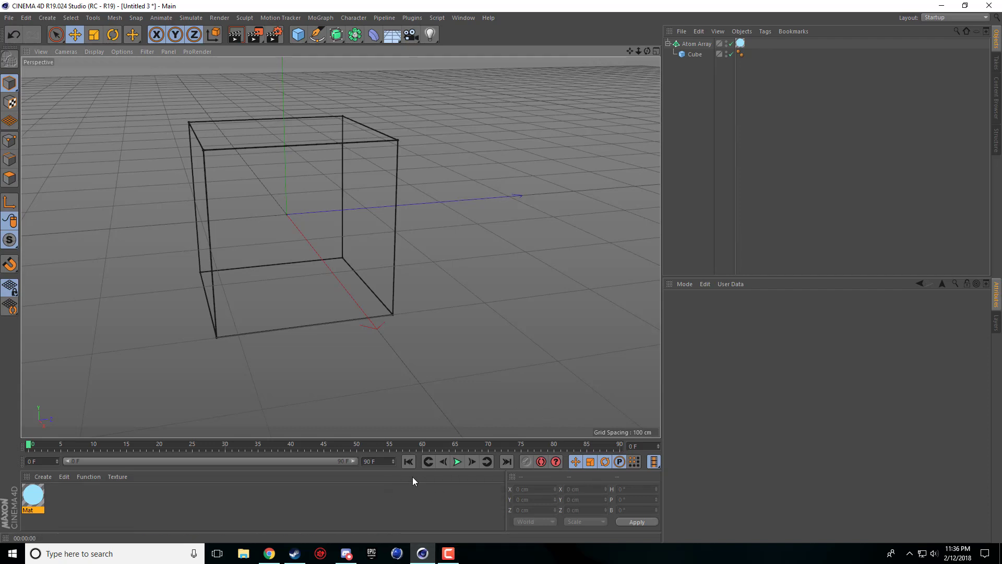
{"action": "left_click_drag", "start_coordinate": [630, 51], "coordinate": [695, 92]}
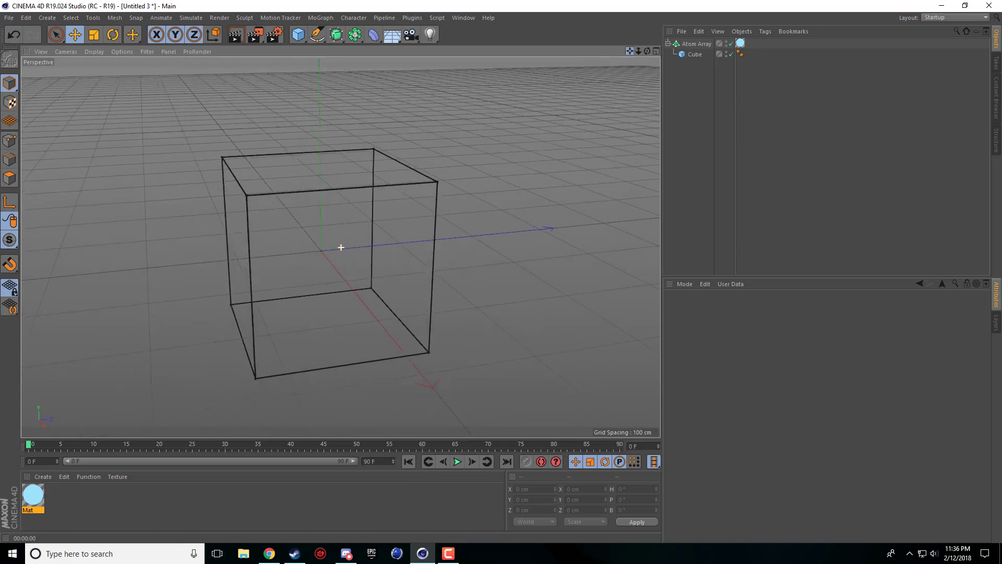
{"action": "scroll", "coordinate": [558, 112], "scroll_direction": "down", "scroll_amount": 2}
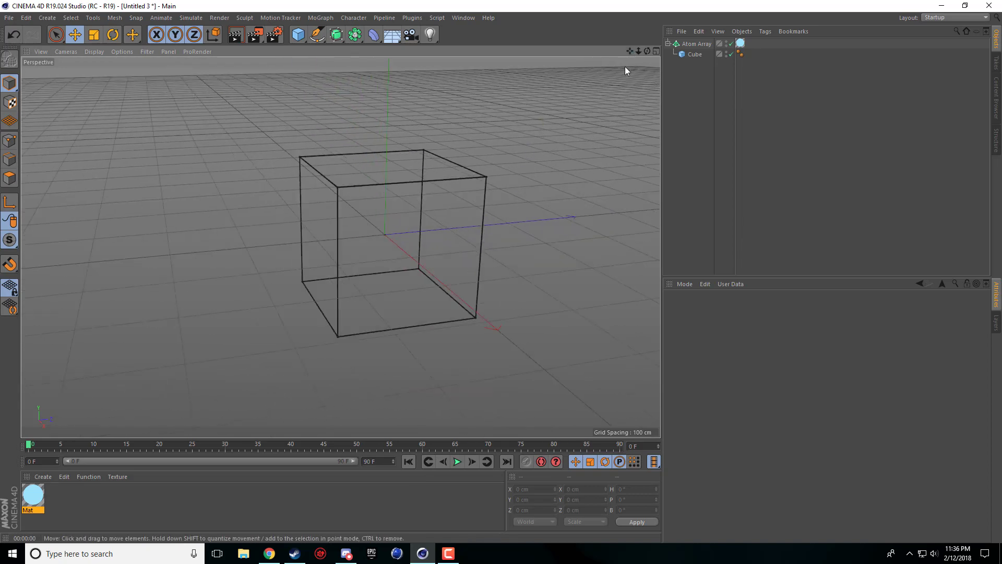
{"action": "mouse_move", "coordinate": [629, 50]}
{"action": "left_mouse_down"}
{"action": "mouse_move", "coordinate": [592, 67]}
{"action": "mouse_move", "coordinate": [642, 58]}
{"action": "left_mouse_up"}
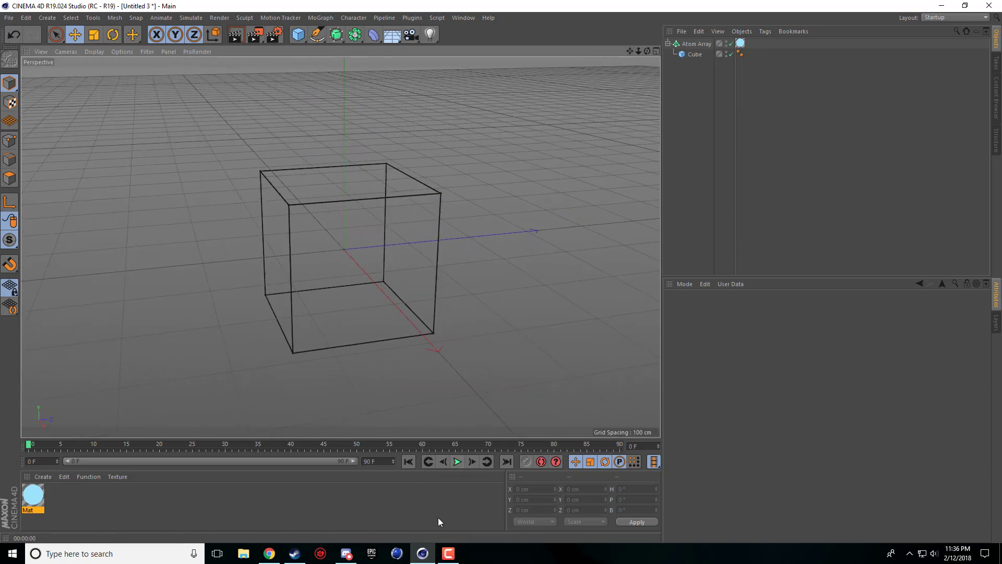